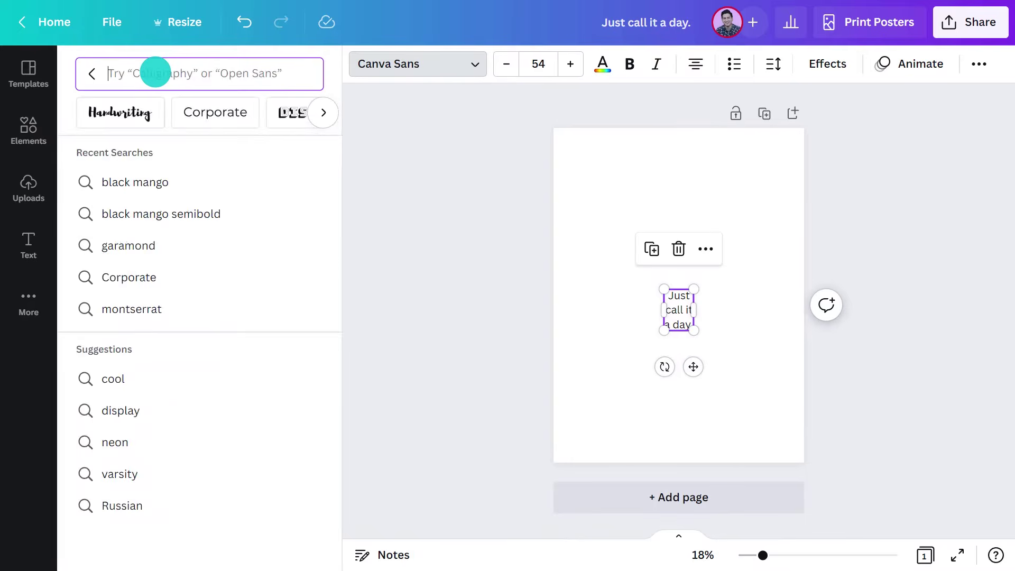
# Step: Set the "Just call it a day." text in Black Mango SemiBold at size 200
pyautogui.click(172, 346)
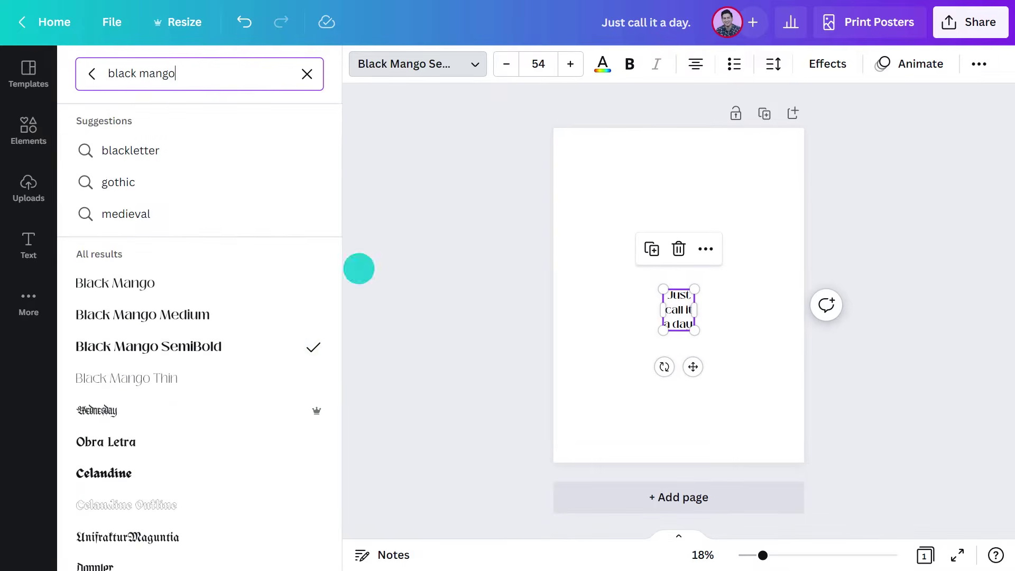
pyautogui.click(259, 63)
pyautogui.write('200')
pyautogui.click(468, 117)
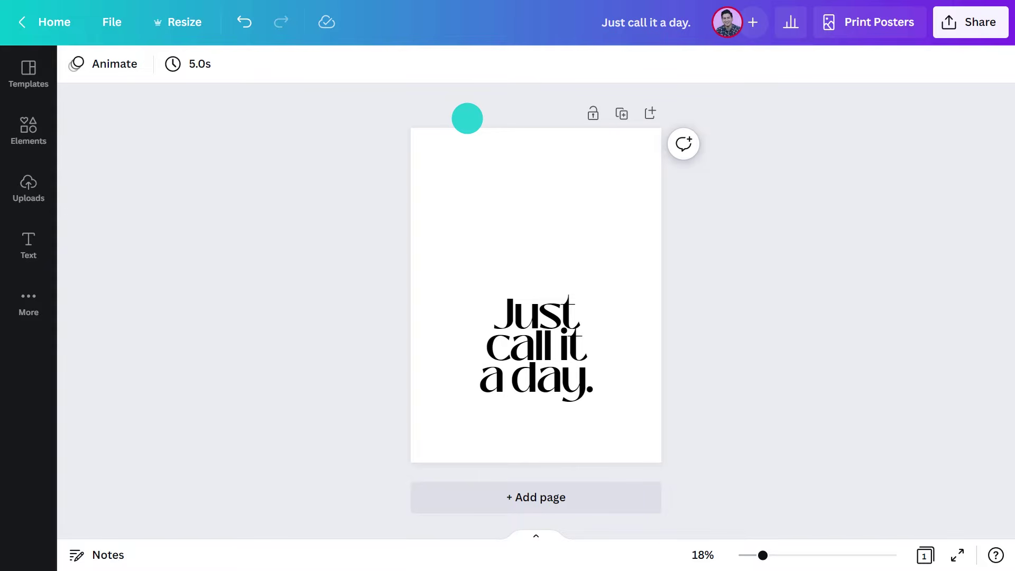
# Step: Search the elements for "thumbs up gesture", insert the line-drawn hand and enlarge it on the poster
pyautogui.click(46, 136)
pyautogui.click(119, 74)
pyautogui.write('thumbs up gesture')
pyautogui.press('Return')
pyautogui.scroll(-10, 134, 143)
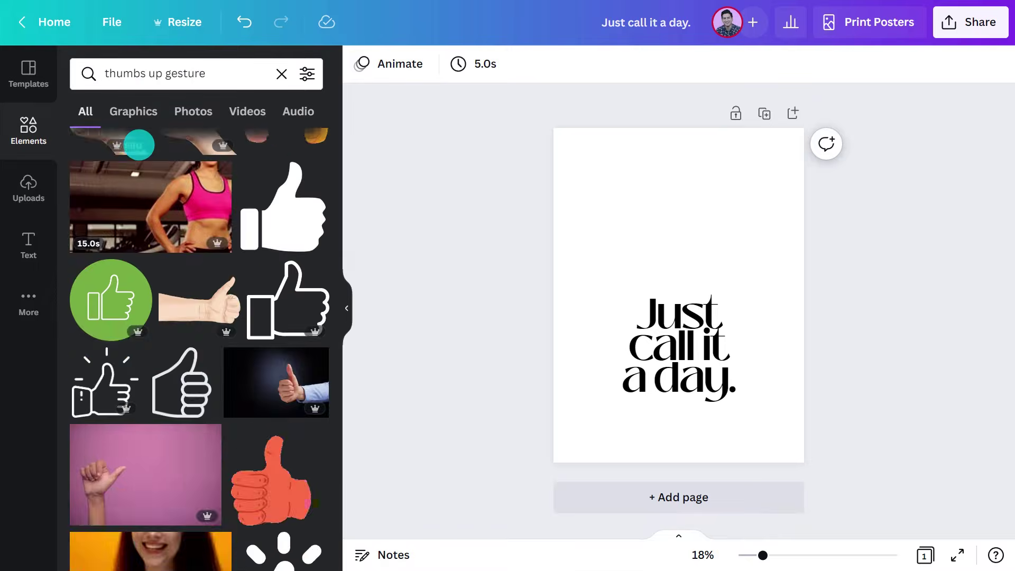
pyautogui.click(107, 482)
pyautogui.click(347, 308)
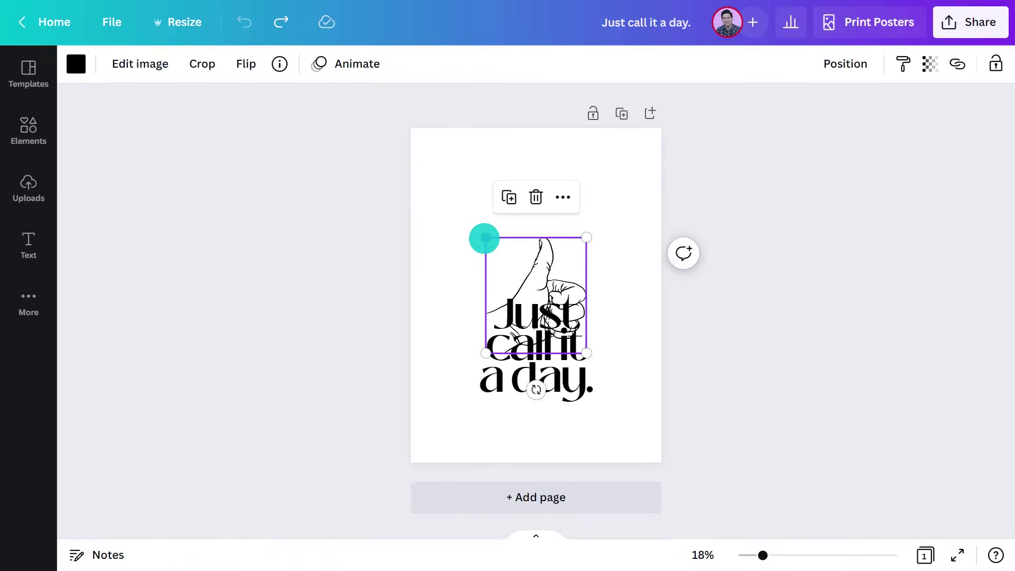
pyautogui.moveTo(484, 238); pyautogui.dragTo(430, 199)
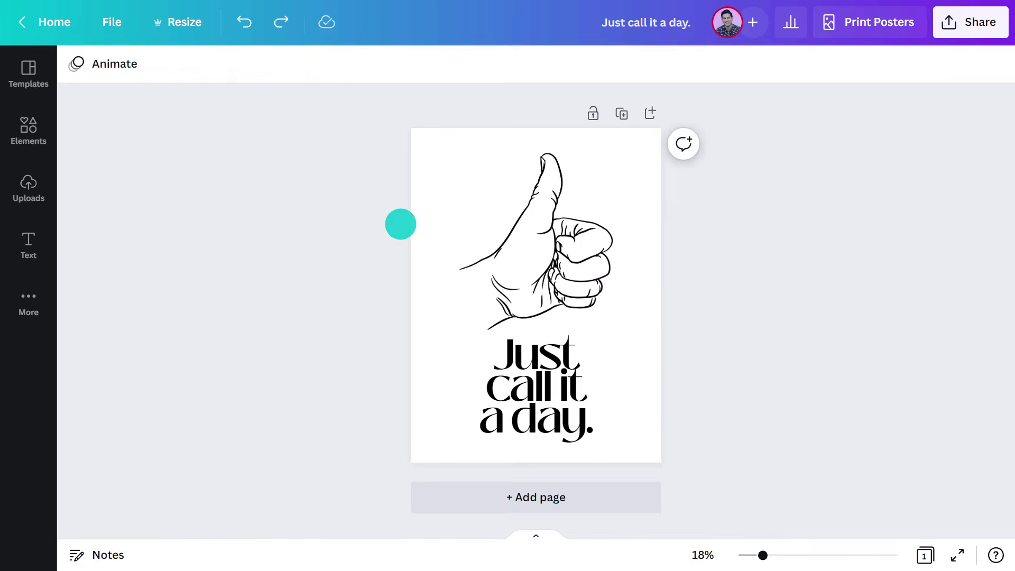
# Step: Set the poster's background colour to #FFF9EF
pyautogui.click(449, 196)
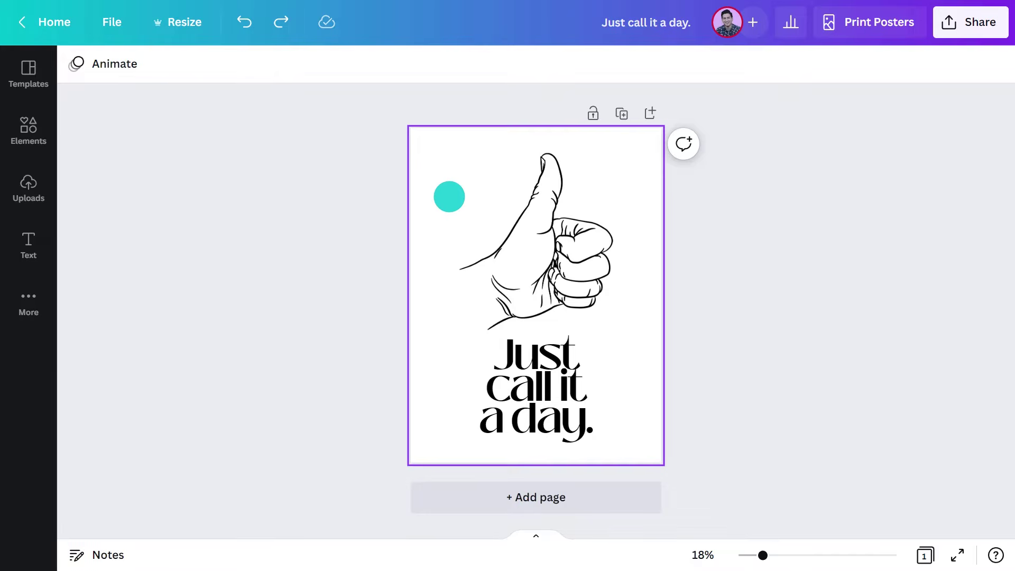
pyautogui.click(76, 63)
pyautogui.click(93, 147)
pyautogui.write('#FFF9EF')
# Step: Insert a speckled graphic from a search for "dust texture" and place it in the poster's upper-left corner
pyautogui.click(28, 130)
pyautogui.click(125, 74)
pyautogui.write('dust texture')
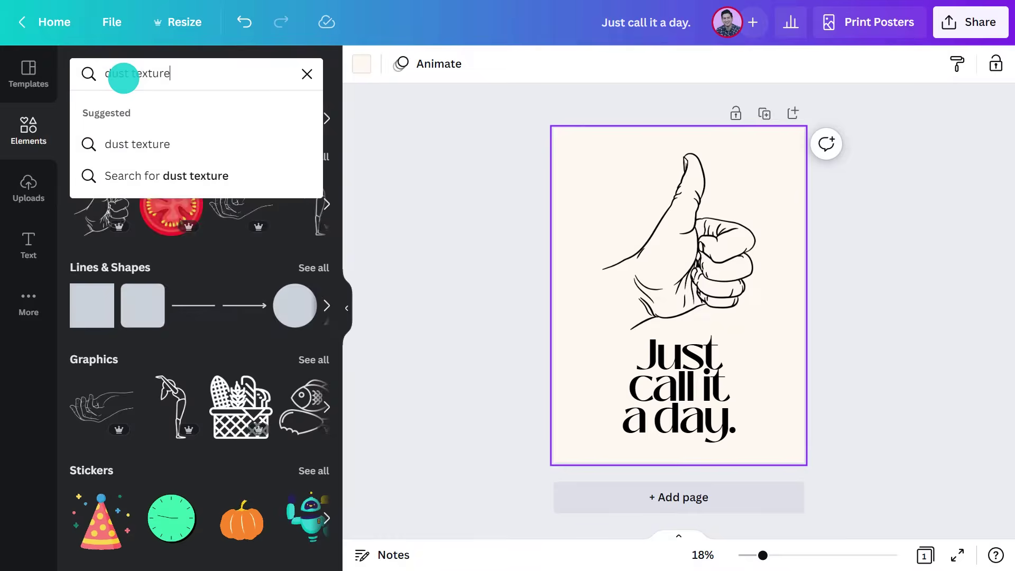
pyautogui.press('Return')
pyautogui.click(274, 259)
pyautogui.click(346, 308)
pyautogui.moveTo(544, 317); pyautogui.dragTo(564, 254)
# Step: Duplicate the dust texture and place the copies side by side to spread it over the poster
pyautogui.click(928, 64)
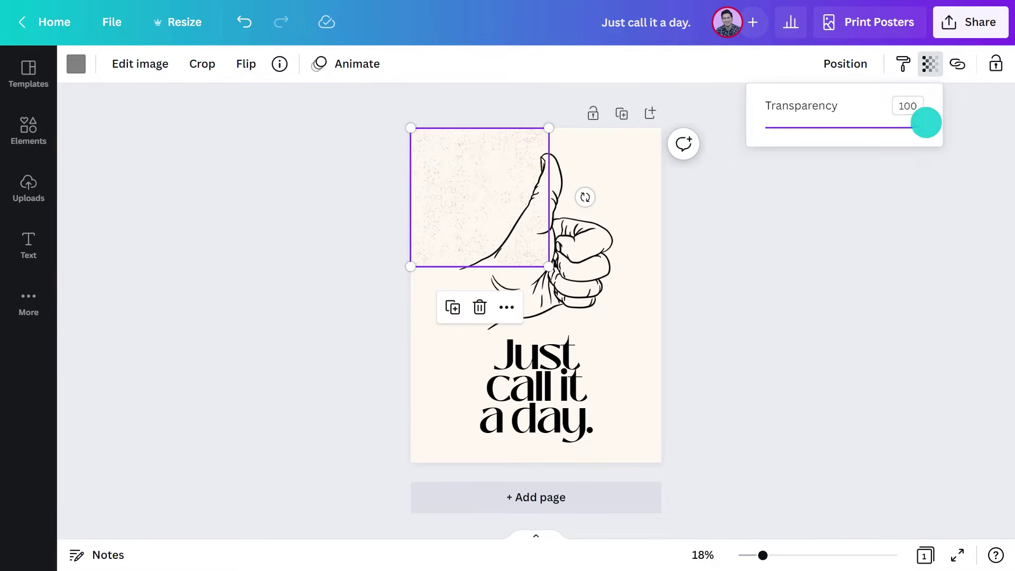
pyautogui.hotkey('ctrl', 'd')
pyautogui.moveTo(493, 199); pyautogui.dragTo(604, 197)
pyautogui.hotkey('ctrl', 'd')
pyautogui.click(668, 299)
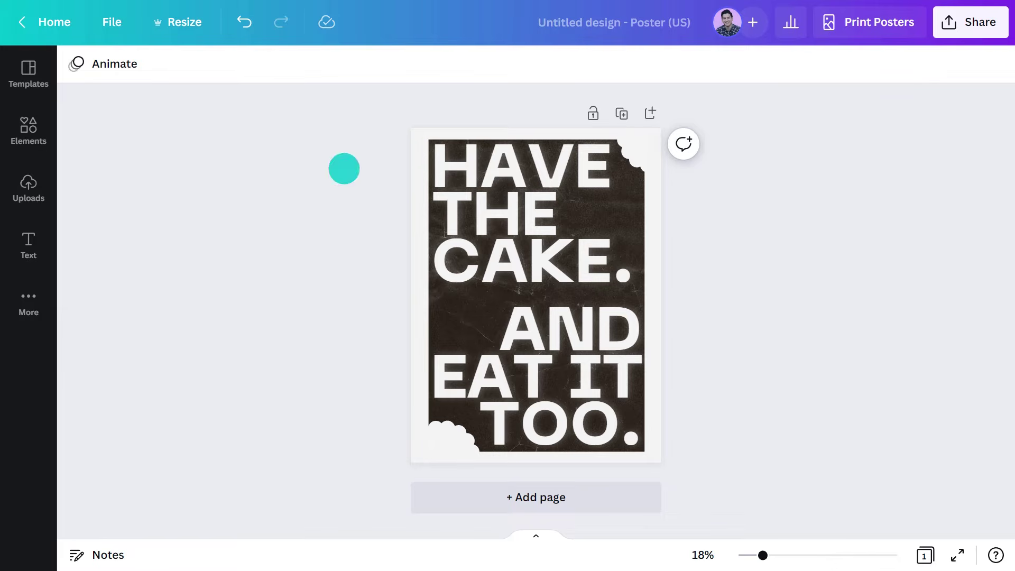
# Step: Delete all elements from the "Have the cake" poster, leaving only its light page background
pyautogui.keyDown('shift'); pyautogui.click(455, 181); pyautogui.keyUp('shift')
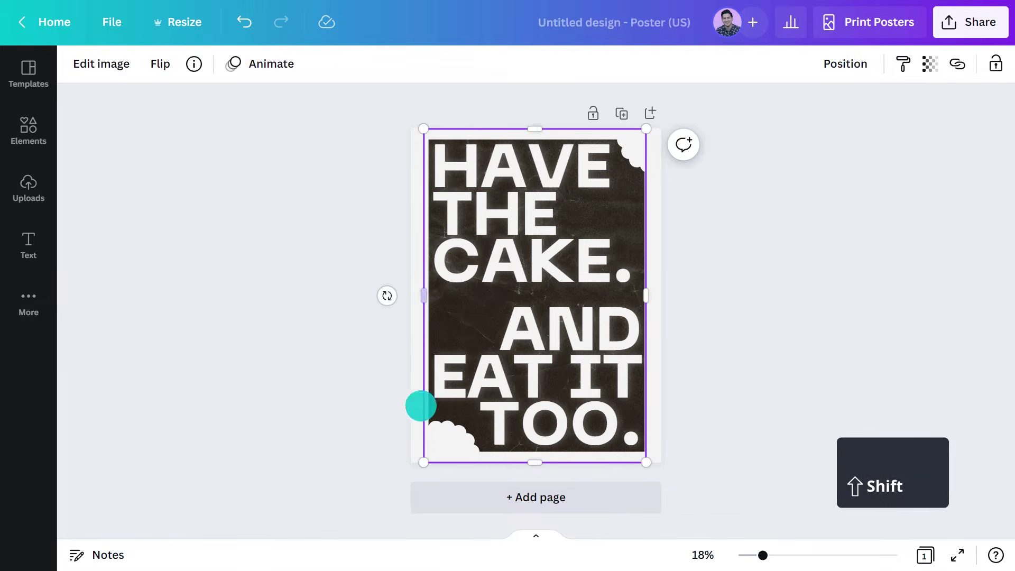
pyautogui.keyDown('shift'); pyautogui.click(419, 405); pyautogui.keyUp('shift')
pyautogui.keyDown('shift'); pyautogui.click(661, 142); pyautogui.keyUp('shift')
pyautogui.press('Delete')
pyautogui.press('Delete')
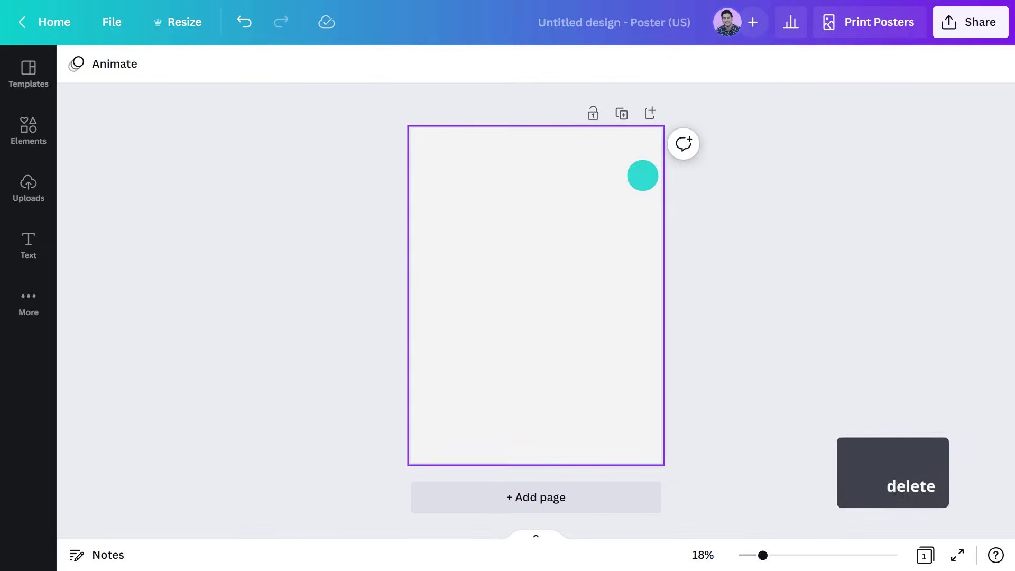
# Step: Search the graphics for "paper texture overlay" and insert the first dark texture result
pyautogui.click(49, 109)
pyautogui.click(134, 66)
pyautogui.write('paper texture overlay')
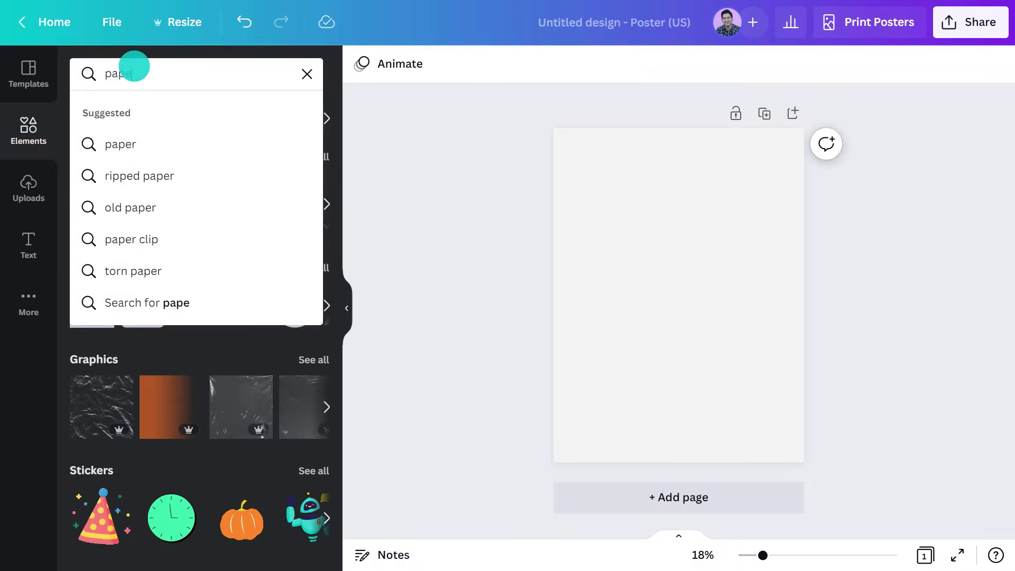
pyautogui.press('Return')
pyautogui.click(136, 110)
pyautogui.click(84, 169)
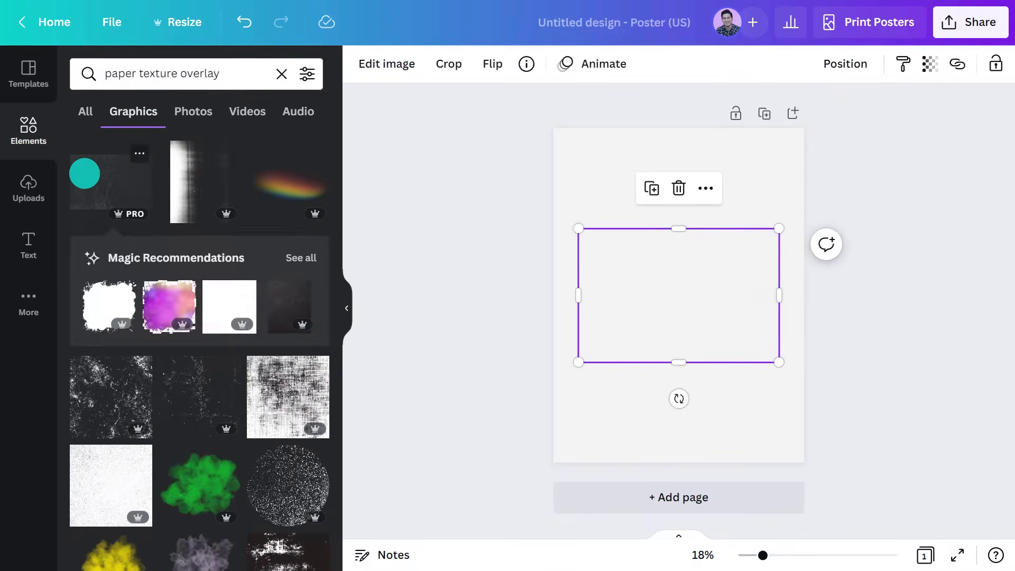
# Step: Rotate the paper texture to portrait orientation and enlarge it to cover the page
pyautogui.click(346, 308)
pyautogui.moveTo(535, 400); pyautogui.dragTo(407, 295)
pyautogui.moveTo(469, 195); pyautogui.dragTo(417, 116)
pyautogui.moveTo(602, 397); pyautogui.dragTo(642, 474)
pyautogui.click(684, 432)
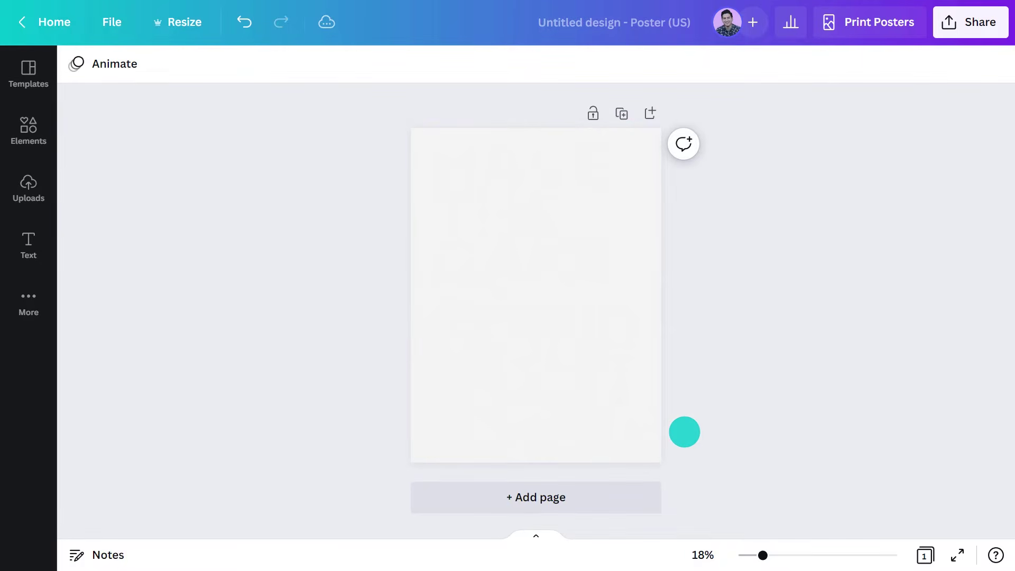
# Step: Add a square to the page and fill it with dark brown #241D13
pyautogui.press('r')
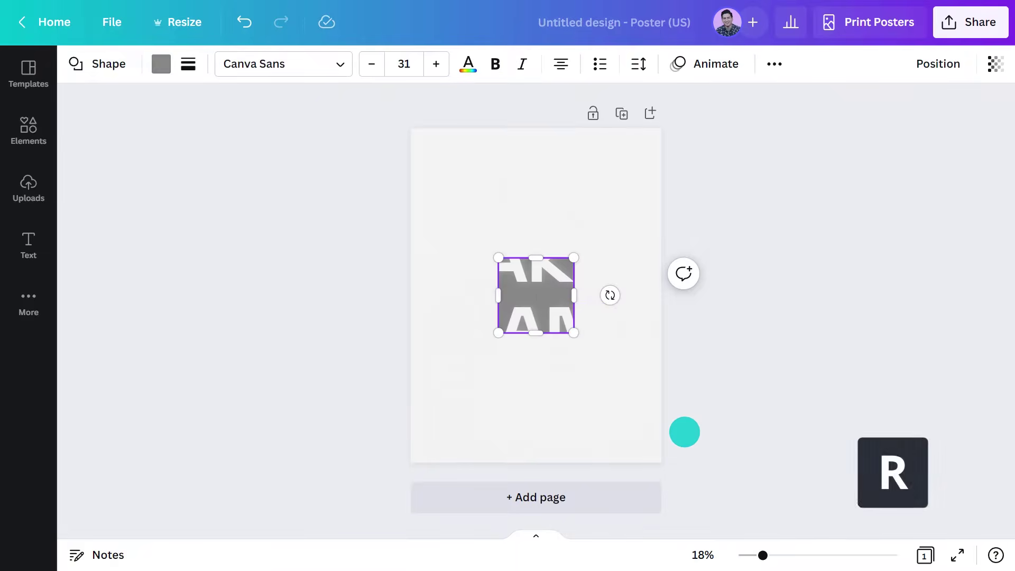
pyautogui.click(161, 64)
pyautogui.click(93, 147)
pyautogui.click(114, 282)
pyautogui.click(189, 259)
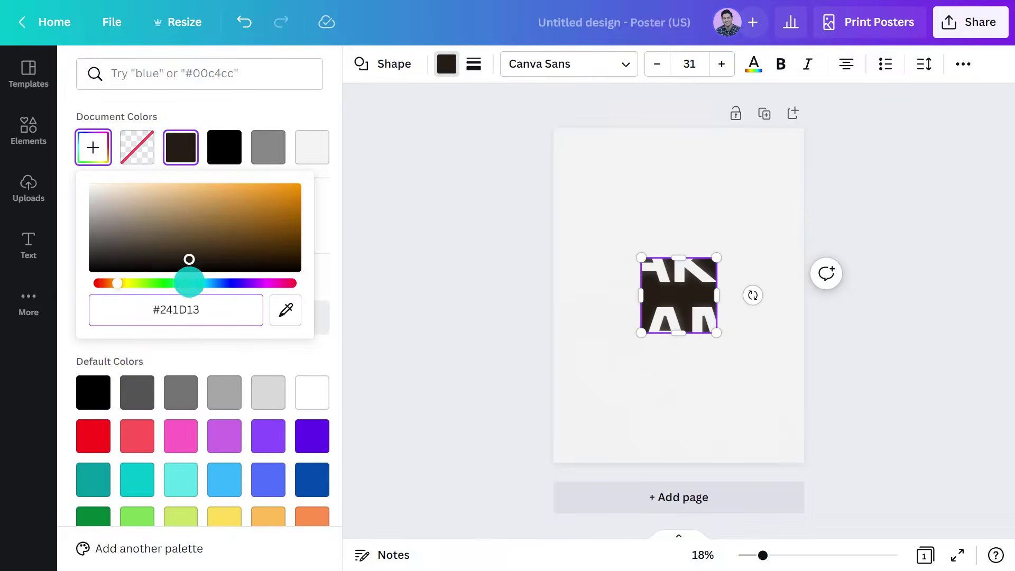
pyautogui.click(394, 284)
# Step: Stretch the dark square into a rectangle that nearly fills the page and send it behind the texture
pyautogui.moveTo(498, 257); pyautogui.dragTo(427, 134)
pyautogui.moveTo(574, 333); pyautogui.dragTo(644, 452)
pyautogui.rightClick(645, 452)
pyautogui.click(682, 369)
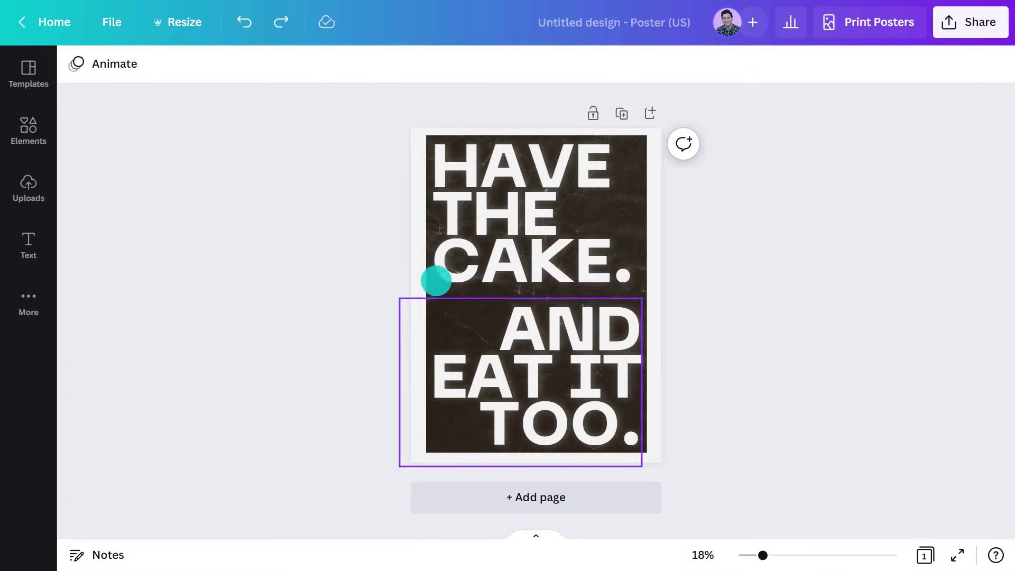
# Step: Insert a cloud shape and position it, tilted and enlarged, over the poster's lower-left corner
pyautogui.click(16, 127)
pyautogui.click(302, 262)
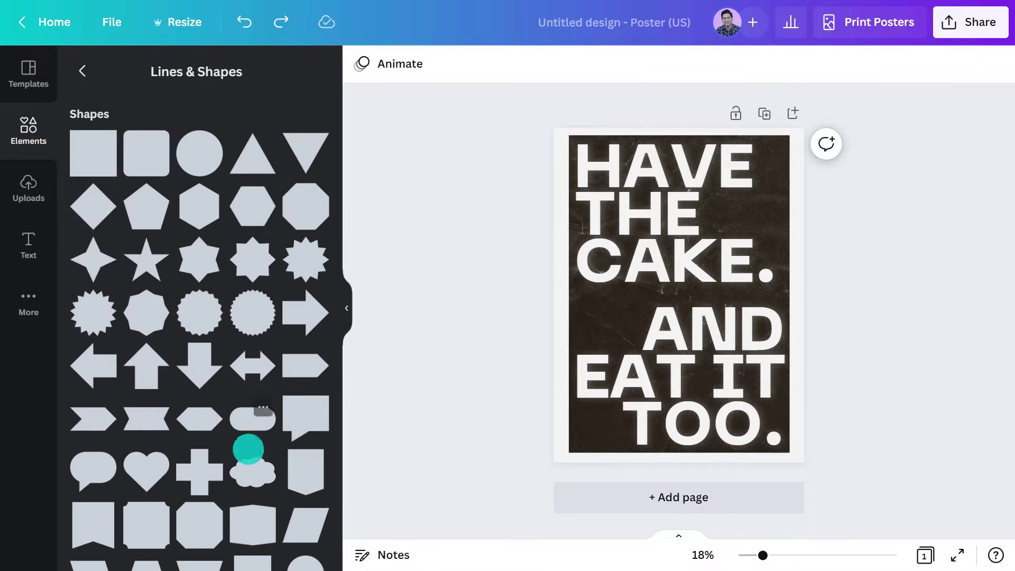
pyautogui.click(249, 450)
pyautogui.click(346, 338)
pyautogui.moveTo(486, 350); pyautogui.dragTo(415, 449)
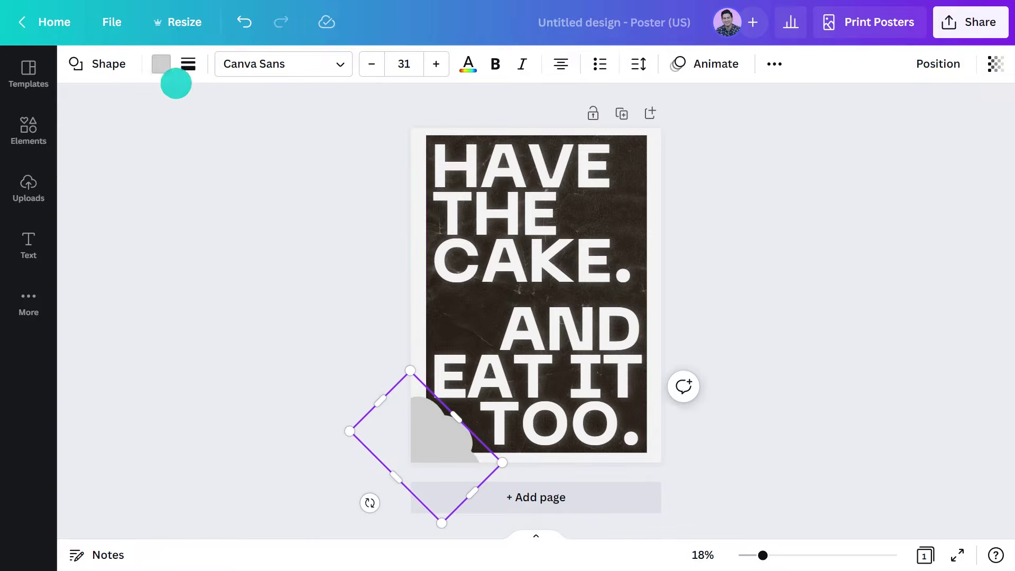
# Step: Fill the cloud with the light page colour and place a duplicate over the dark rectangle's upper-right corner
pyautogui.click(161, 64)
pyautogui.click(310, 148)
pyautogui.hotkey('ctrl', 'd')
pyautogui.moveTo(381, 351); pyautogui.dragTo(608, 117)
pyautogui.press('Escape')
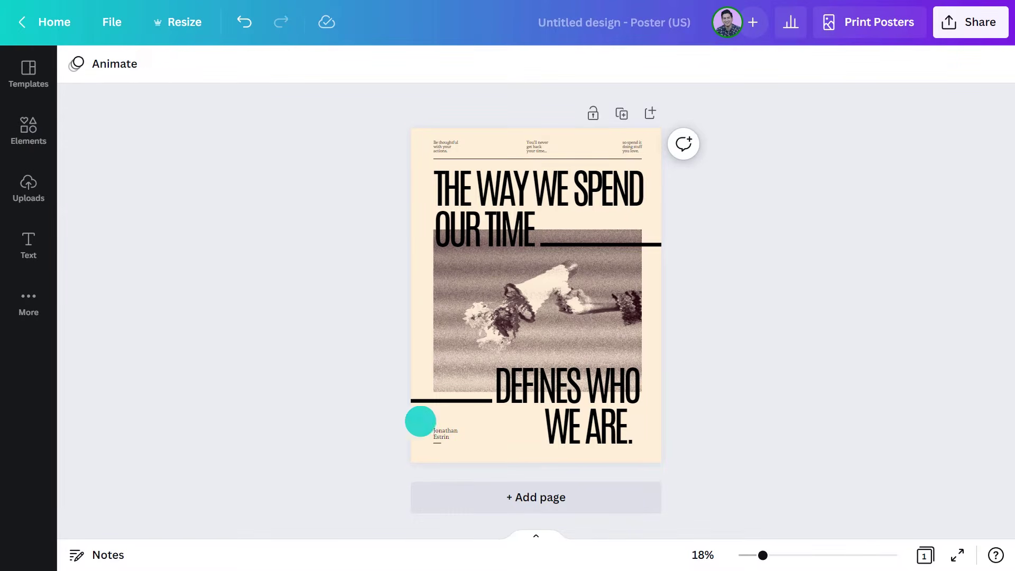
# Step: Add a second page with a text box reading "the way we spend our time"
pyautogui.click(495, 488)
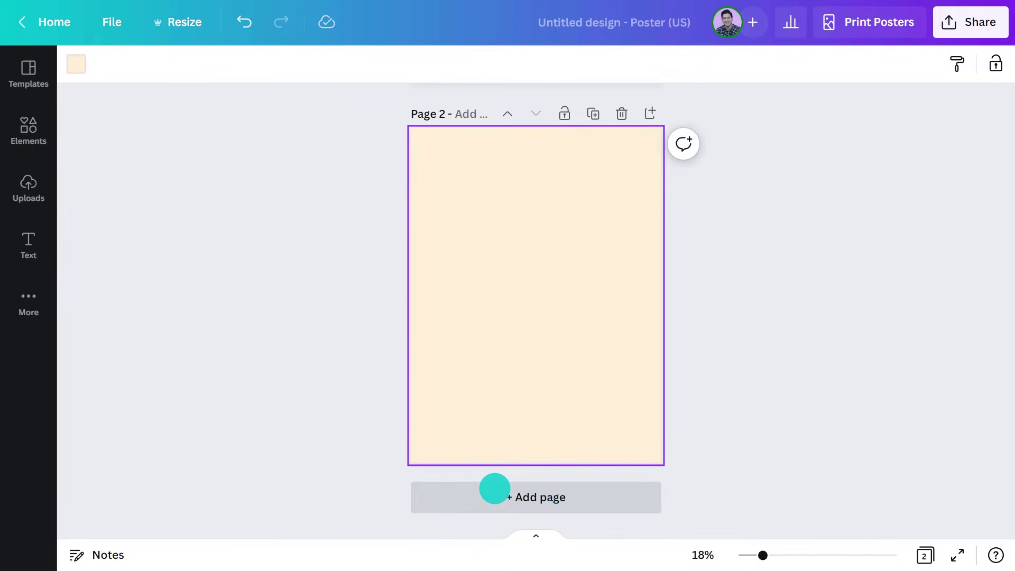
pyautogui.press('t')
pyautogui.moveTo(520, 297); pyautogui.dragTo(466, 315)
pyautogui.write('the way we spend our time')
pyautogui.press('Escape')
# Step: Set the heading in Antonio Light at size 208
pyautogui.click(132, 64)
pyautogui.write('antonio light')
pyautogui.click(135, 250)
pyautogui.click(253, 57)
pyautogui.write('208')
pyautogui.press('Return')
# Step: Make the heading bold and uppercase, and widen its text box so it fits on two lines
pyautogui.click(344, 64)
pyautogui.click(425, 64)
pyautogui.moveTo(550, 360); pyautogui.dragTo(699, 369)
# Step: Set the heading's letter spacing to -84 and its line spacing to 1
pyautogui.click(541, 64)
pyautogui.click(725, 113)
pyautogui.write('-84')
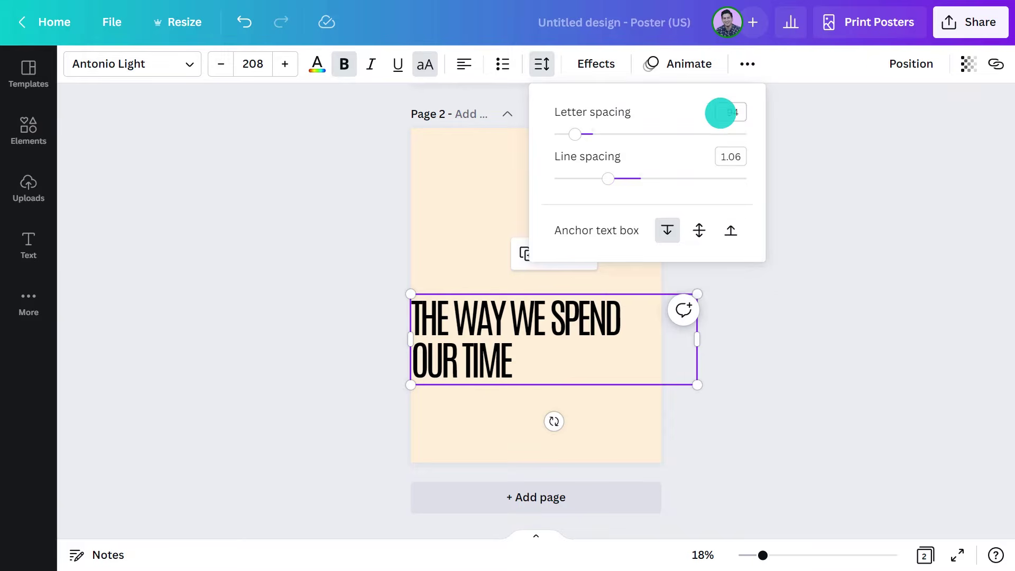
pyautogui.click(731, 152)
pyautogui.write('1')
pyautogui.click(790, 172)
# Step: Move the heading to the upper part of the page and place a duplicate in the lower part
pyautogui.moveTo(583, 313); pyautogui.dragTo(641, 204)
pyautogui.hotkey('ctrl', 'd')
pyautogui.moveTo(581, 211); pyautogui.dragTo(571, 340)
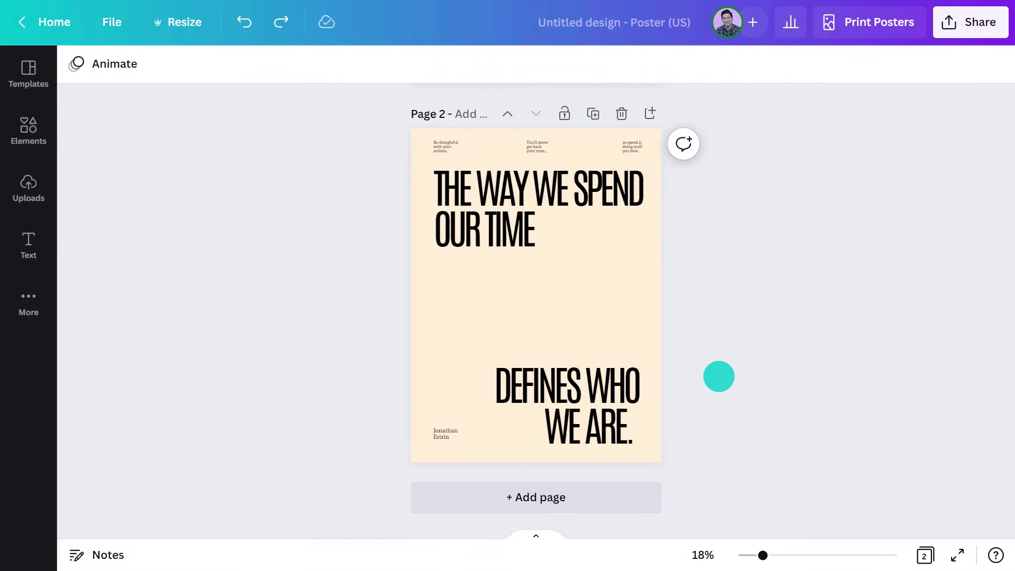
# Step: Add a thin horizontal line between the small captions and the heading, spanning the text width
pyautogui.press('l')
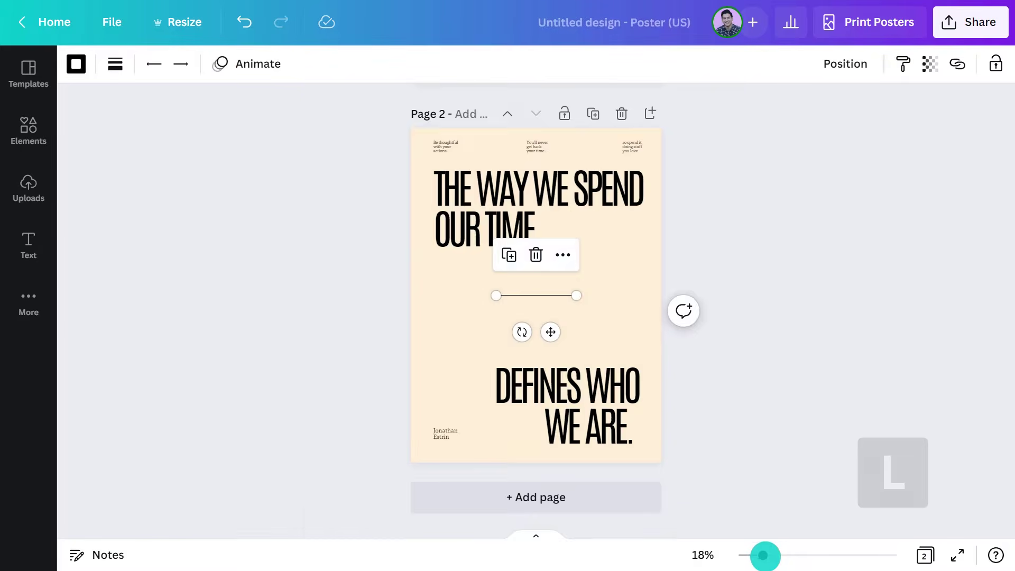
pyautogui.moveTo(763, 555); pyautogui.dragTo(786, 542)
pyautogui.moveTo(463, 415); pyautogui.dragTo(348, 164)
pyautogui.moveTo(609, 414); pyautogui.dragTo(738, 172)
# Step: Add a second, thicker line running from the end of "OUR TIME" to the page's right edge
pyautogui.press('l')
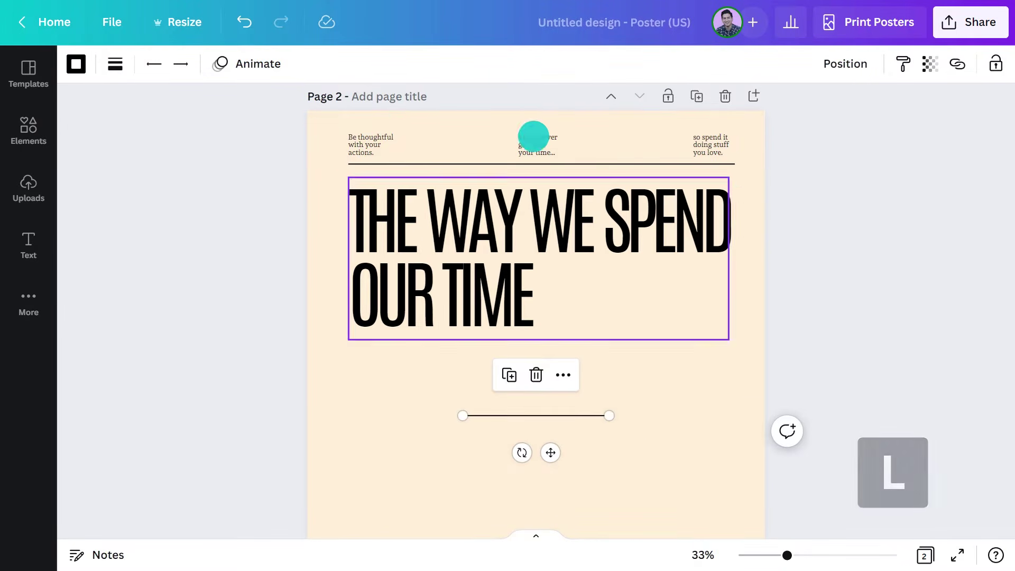
pyautogui.click(123, 64)
pyautogui.moveTo(124, 207); pyautogui.dragTo(155, 209)
pyautogui.moveTo(463, 416); pyautogui.dragTo(518, 324)
pyautogui.moveTo(609, 416); pyautogui.dragTo(754, 324)
pyautogui.moveTo(519, 324); pyautogui.dragTo(539, 325)
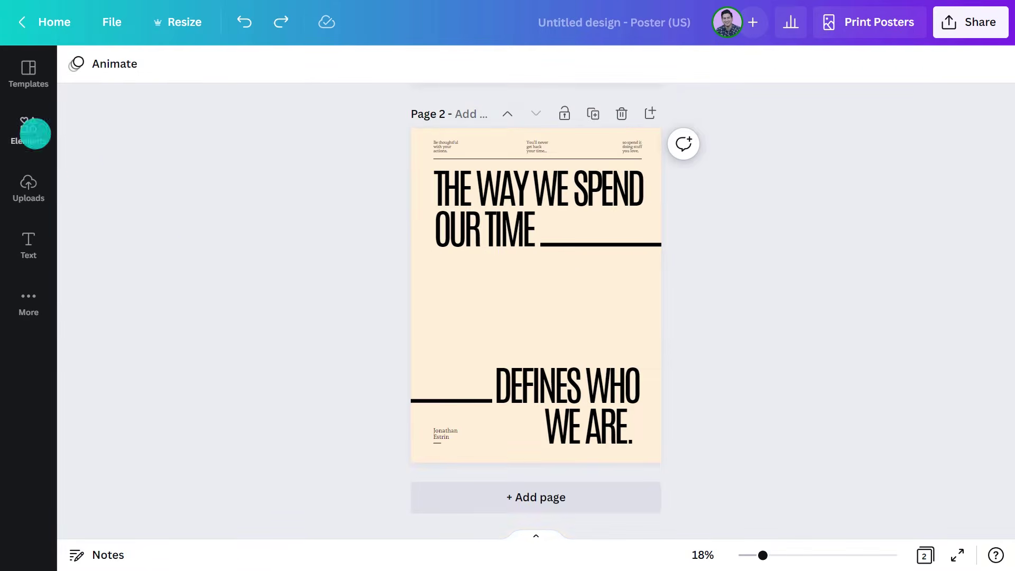
# Step: Search the photos for "megaphone with flowers" and insert the one with a blue sky
pyautogui.click(34, 132)
pyautogui.click(128, 75)
pyautogui.write('megaphone with flowers')
pyautogui.press('Return')
pyautogui.click(185, 109)
pyautogui.click(164, 168)
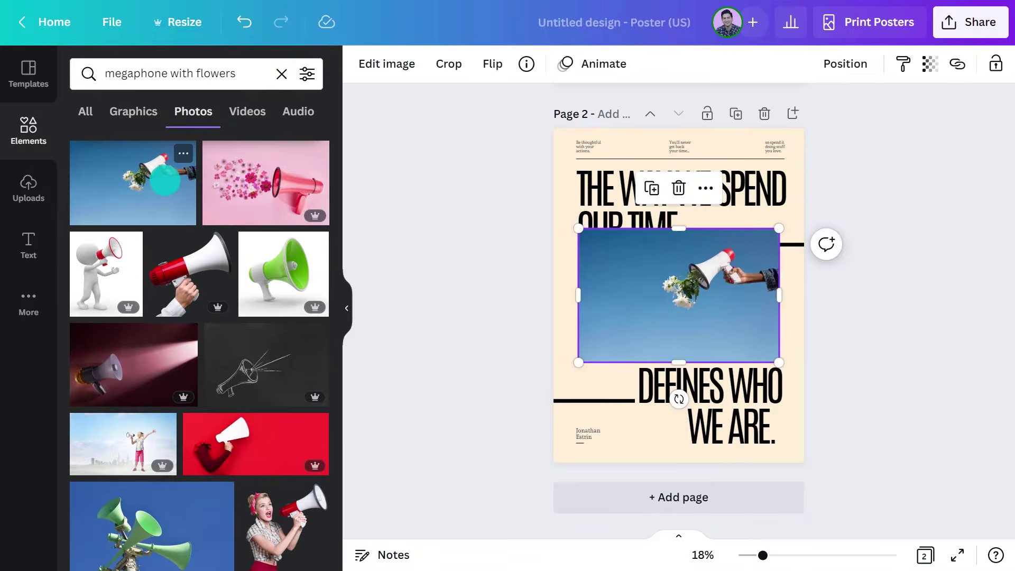
# Step: Resize and crop the megaphone photo to span the text width, and send it behind the headings
pyautogui.click(346, 304)
pyautogui.moveTo(636, 295); pyautogui.dragTo(645, 295)
pyautogui.moveTo(536, 363); pyautogui.dragTo(546, 385)
pyautogui.doubleClick(509, 323)
pyautogui.click(344, 453)
pyautogui.rightClick(459, 347)
pyautogui.click(467, 293)
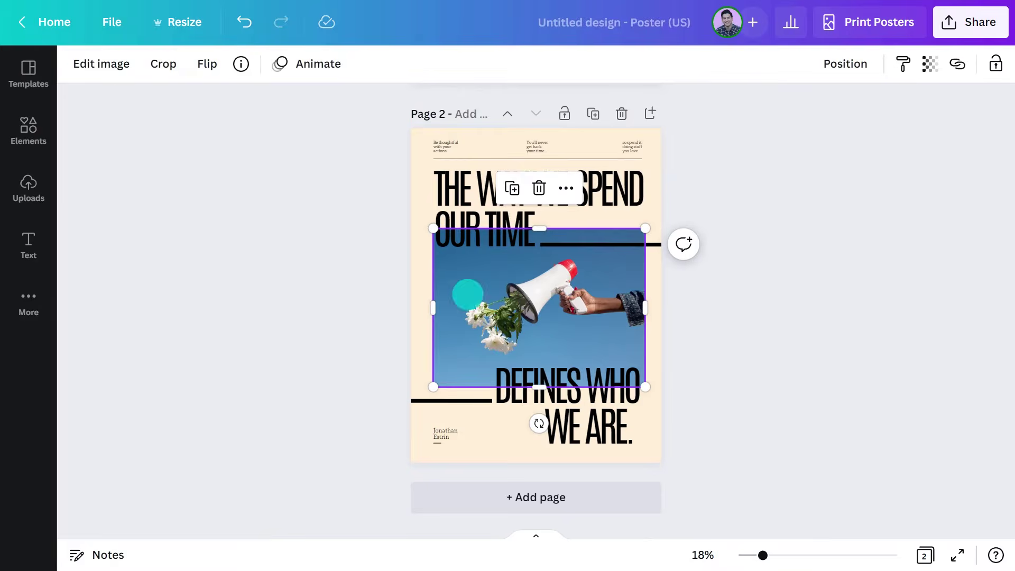
# Step: Apply the BadTV Rerun effect to the megaphone photo
pyautogui.click(107, 60)
pyautogui.click(201, 202)
pyautogui.click(298, 137)
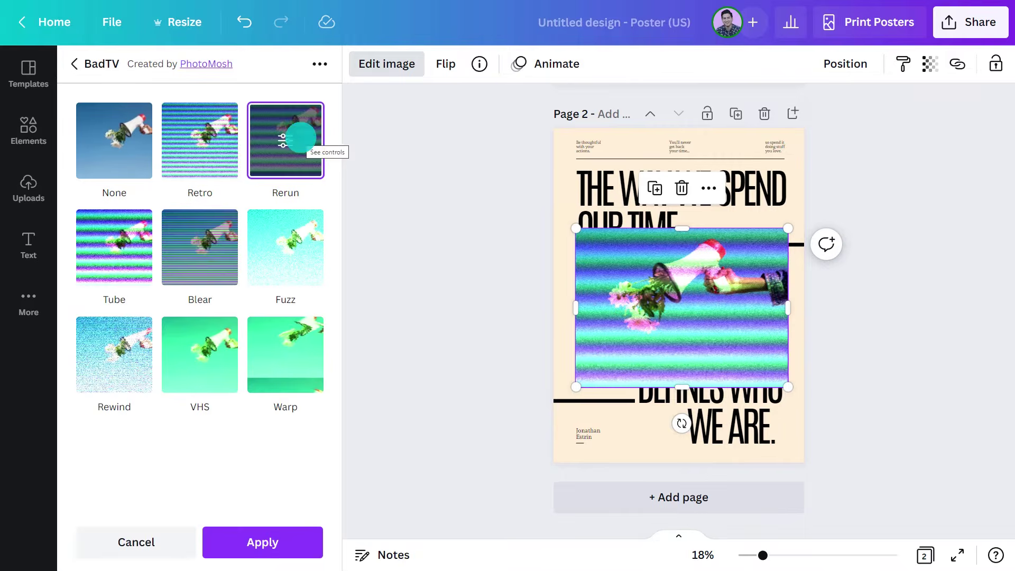
pyautogui.click(268, 539)
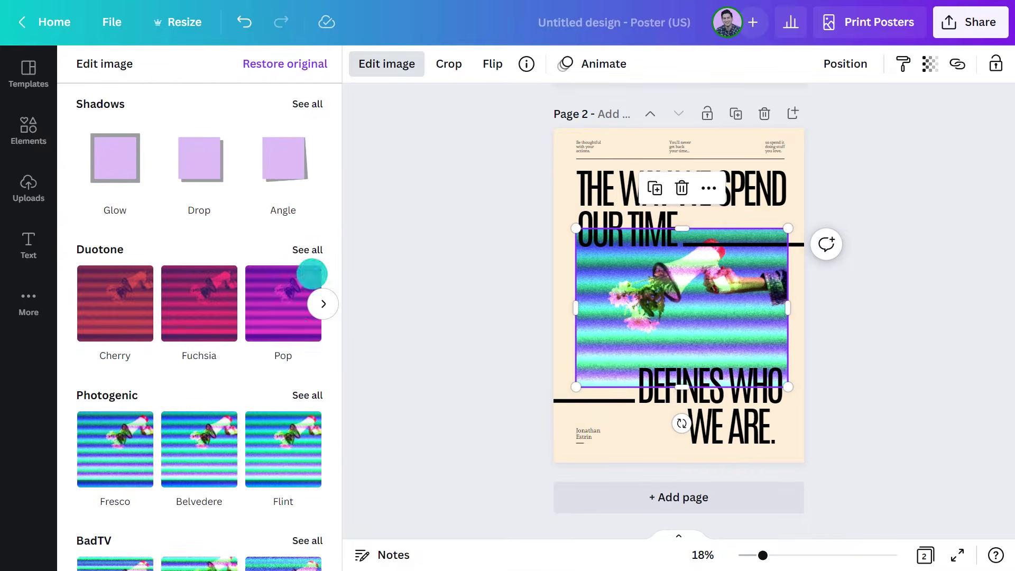
# Step: Apply a duotone effect to the megaphone photo
pyautogui.click(307, 251)
pyautogui.scroll(-4, 310, 263)
pyautogui.click(300, 406)
pyautogui.click(296, 539)
pyautogui.click(435, 421)
# Step: Make the megaphone photo partly transparent and reduce its saturation
pyautogui.click(929, 65)
pyautogui.moveTo(920, 128); pyautogui.dragTo(890, 151)
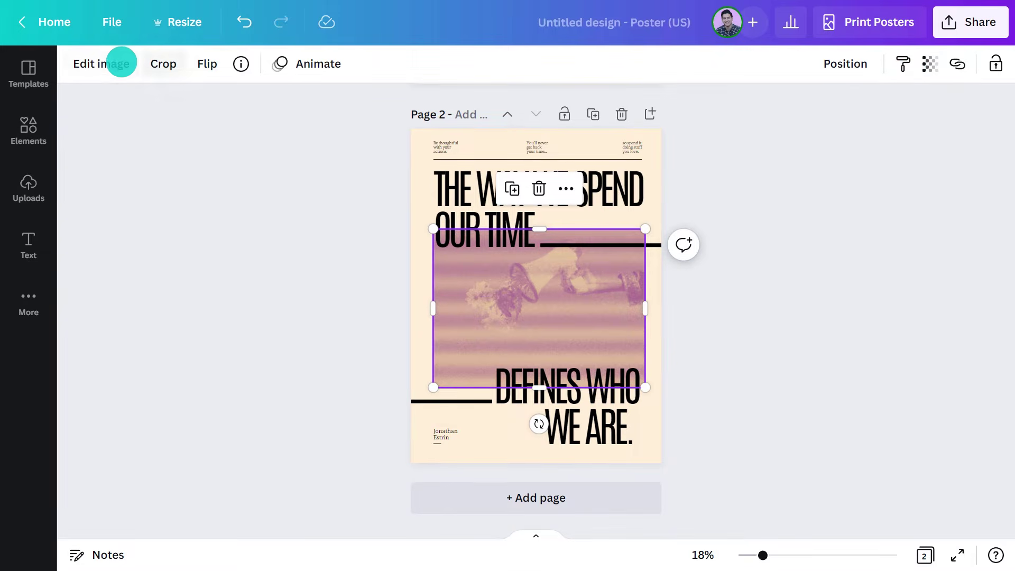
pyautogui.click(121, 62)
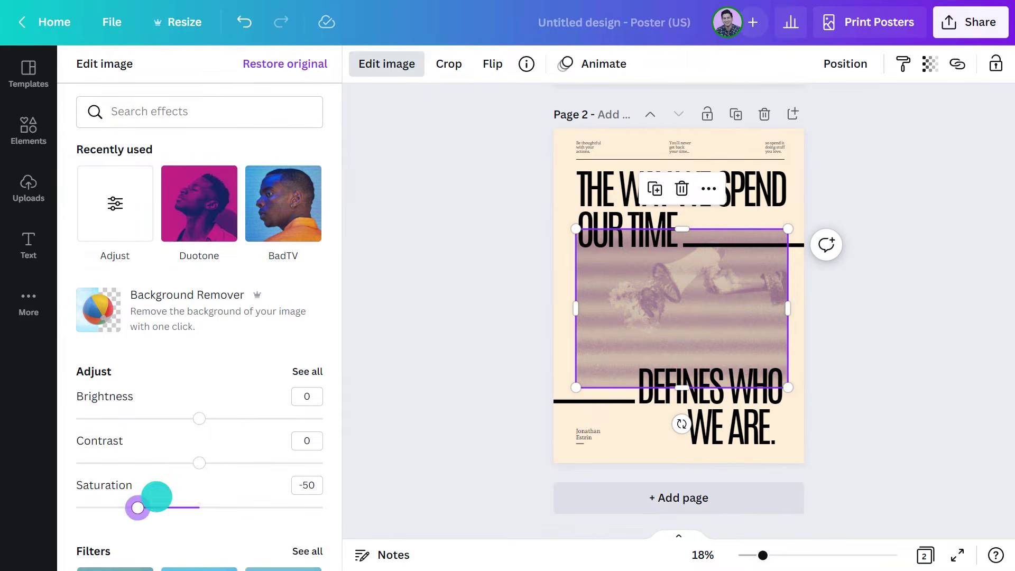
pyautogui.click(371, 390)
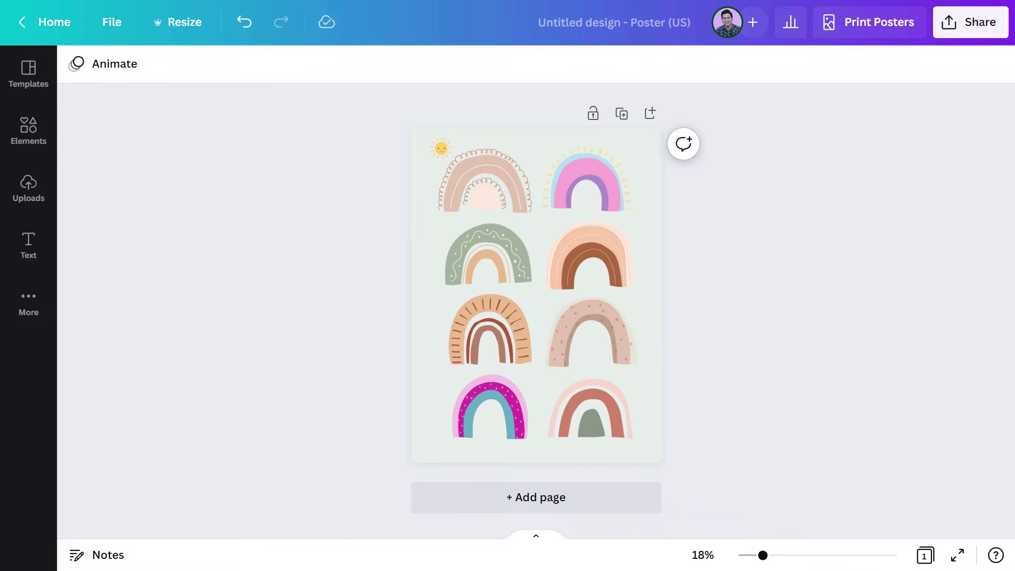
# Step: Search the graphics for "organic rainbows", limited to free items
pyautogui.hotkey('ctrl', 'z')
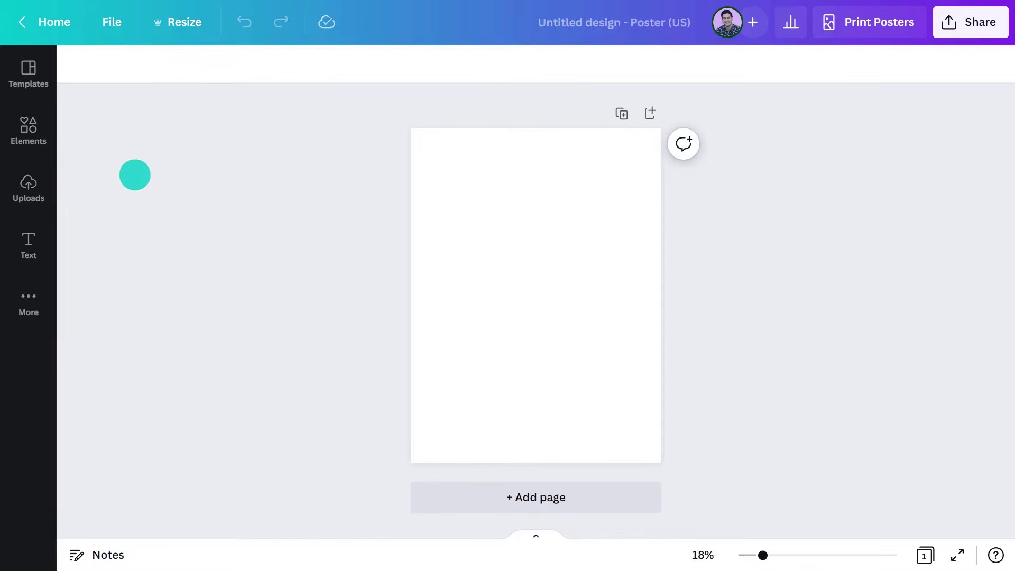
pyautogui.click(36, 130)
pyautogui.click(123, 75)
pyautogui.write('organic rainbows')
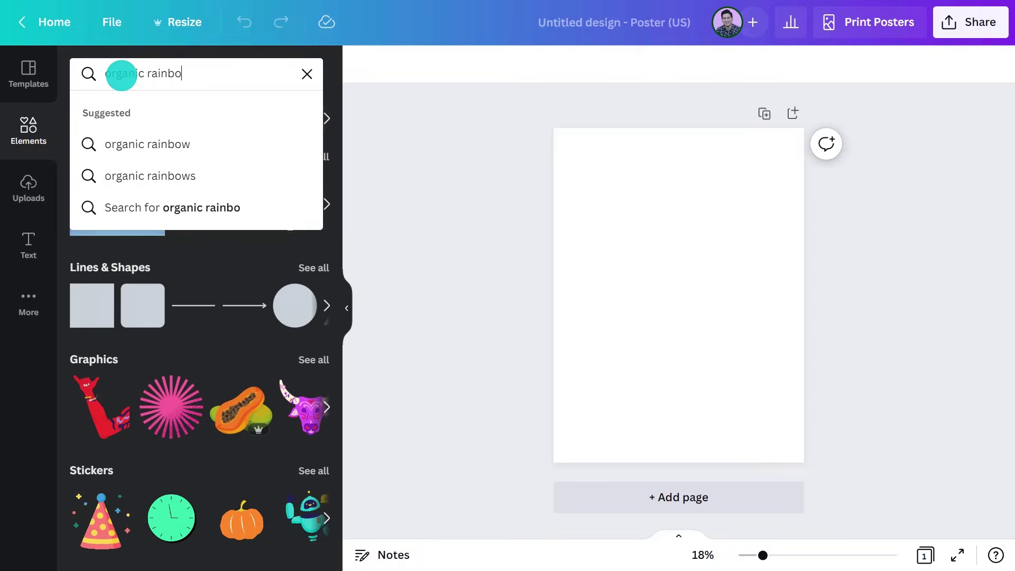
pyautogui.press('Return')
pyautogui.click(305, 72)
pyautogui.scroll(-3, 283, 244)
pyautogui.click(118, 378)
pyautogui.click(184, 430)
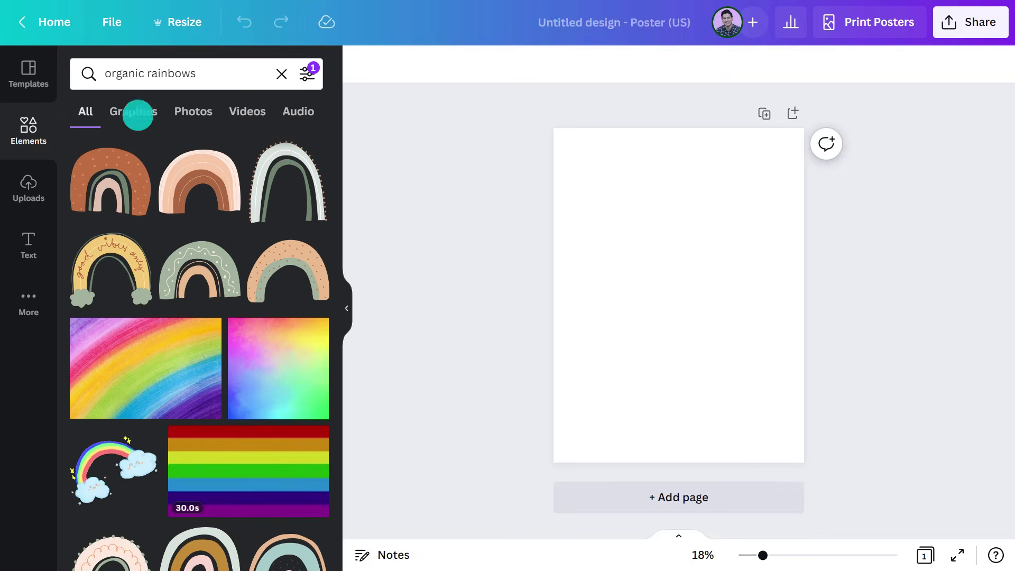
pyautogui.click(137, 112)
# Step: Add the green patterned rainbow to the left half of the poster and list more graphics like it
pyautogui.click(199, 261)
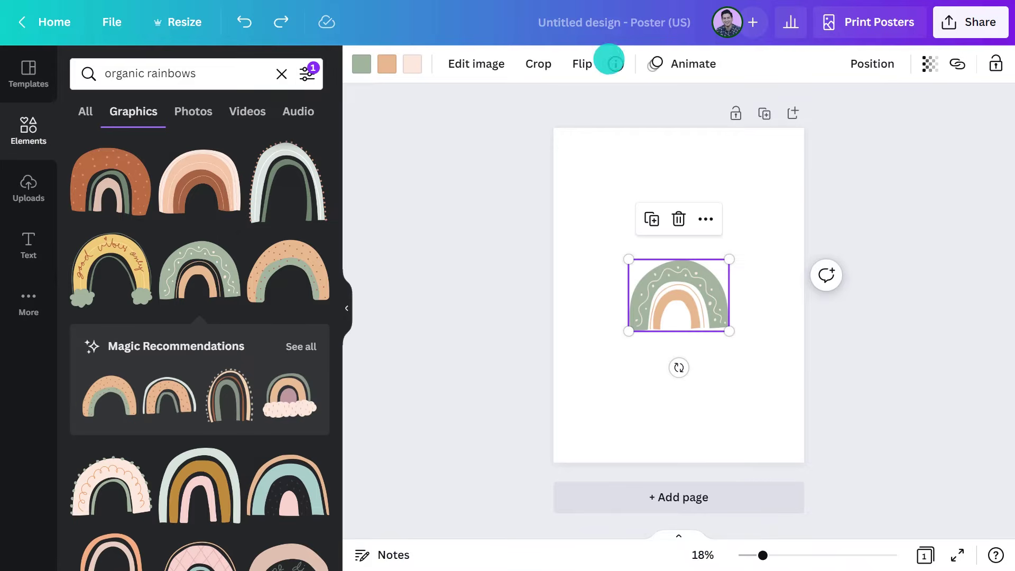
pyautogui.click(613, 63)
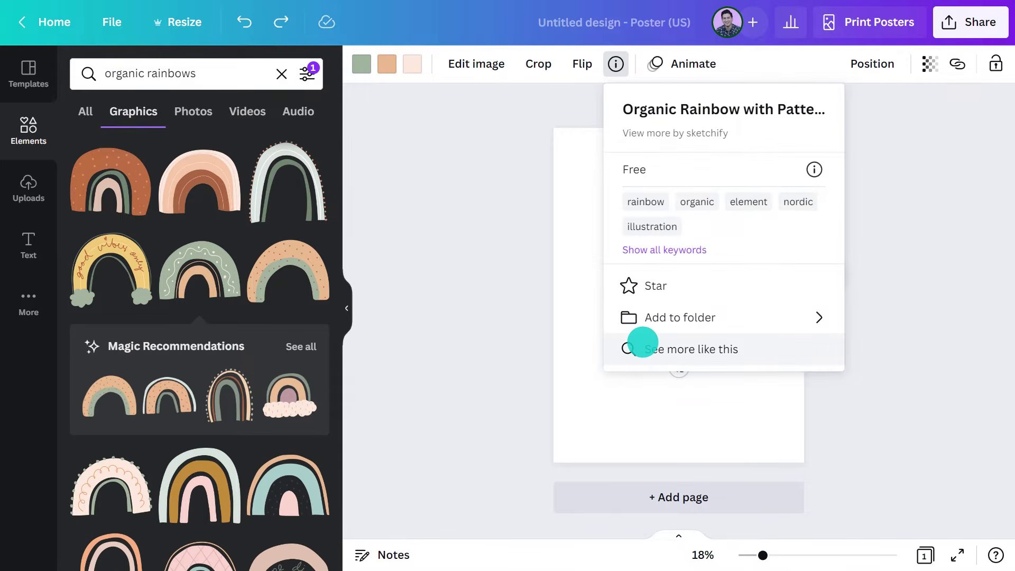
pyautogui.click(642, 342)
pyautogui.moveTo(663, 315); pyautogui.dragTo(610, 281)
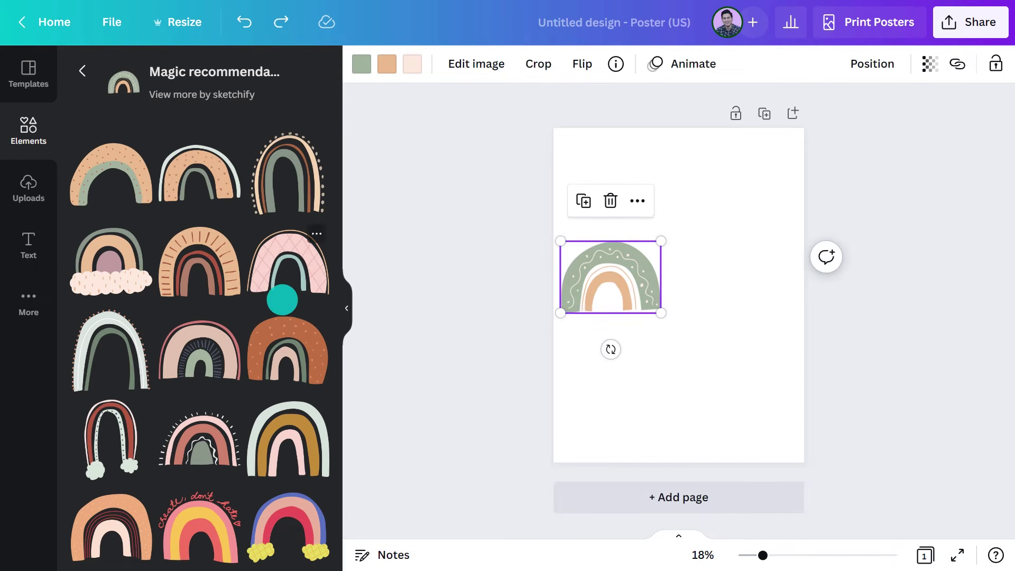
# Step: Add the peach and brown rainbow from the similar graphics beside the green one
pyautogui.scroll(-5, 282, 299)
pyautogui.moveTo(105, 517); pyautogui.dragTo(716, 253)
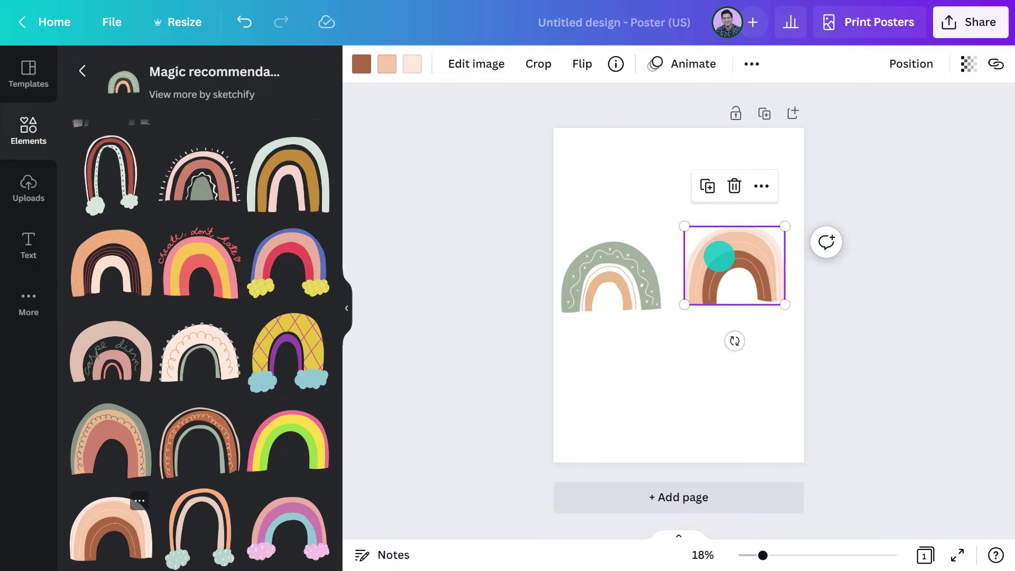
pyautogui.scroll(-6, 276, 389)
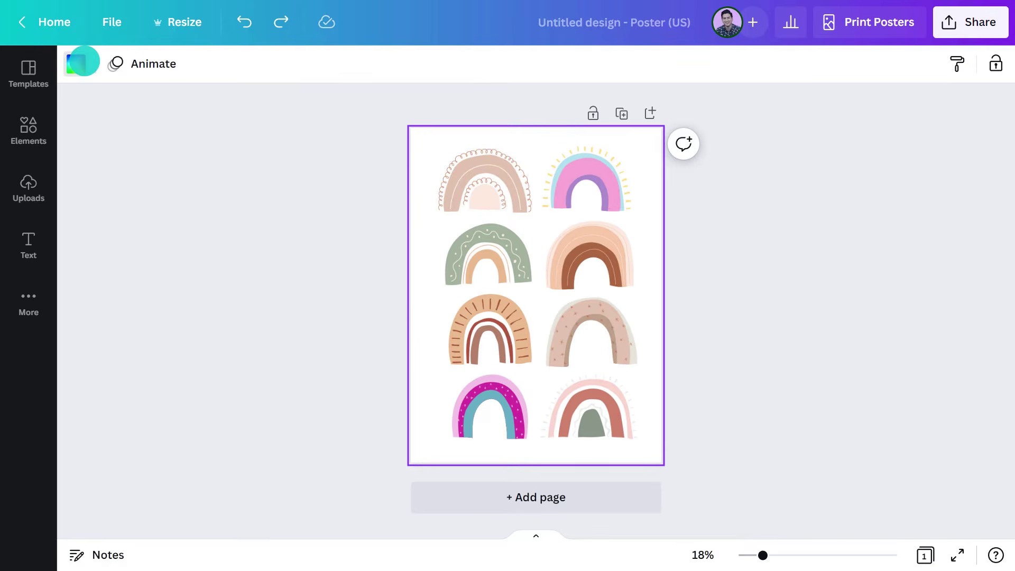
# Step: Try light blue and pink backgrounds, settling on the pale grey-green document colour for the poster
pyautogui.click(80, 63)
pyautogui.click(139, 188)
pyautogui.click(213, 271)
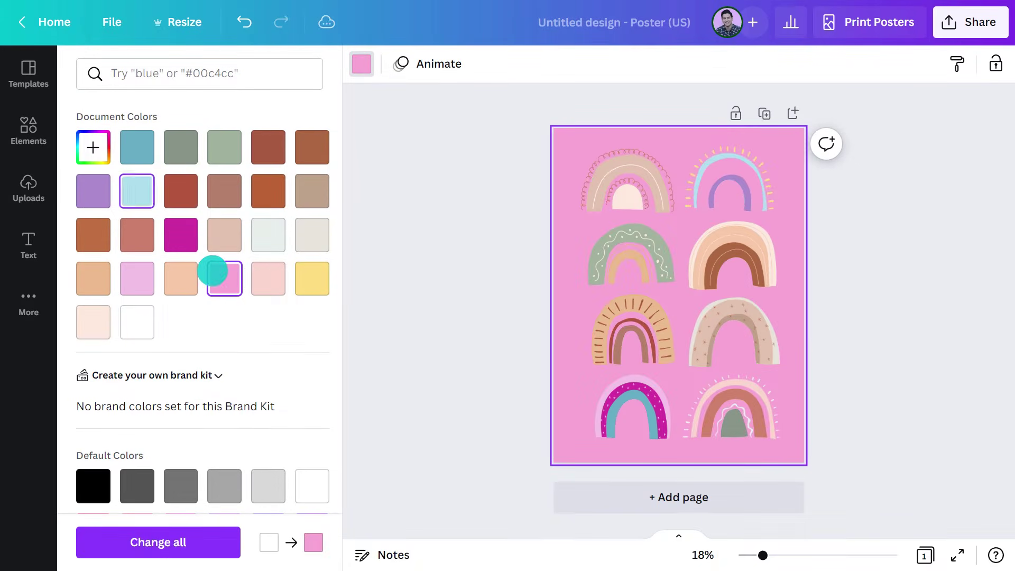
pyautogui.click(262, 286)
pyautogui.click(259, 241)
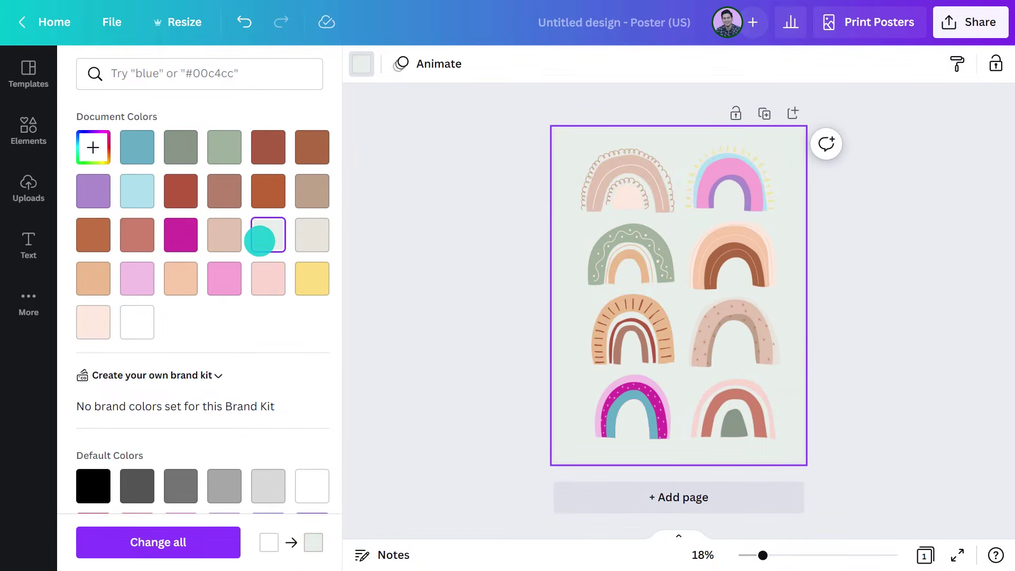
pyautogui.click(354, 259)
# Step: Search the graphics for "sun", limited to free items
pyautogui.click(29, 130)
pyautogui.click(79, 69)
pyautogui.click(280, 72)
pyautogui.write('sun')
pyautogui.press('Return')
pyautogui.click(306, 74)
pyautogui.scroll(-2, 248, 249)
pyautogui.click(129, 387)
pyautogui.click(157, 432)
pyautogui.click(125, 120)
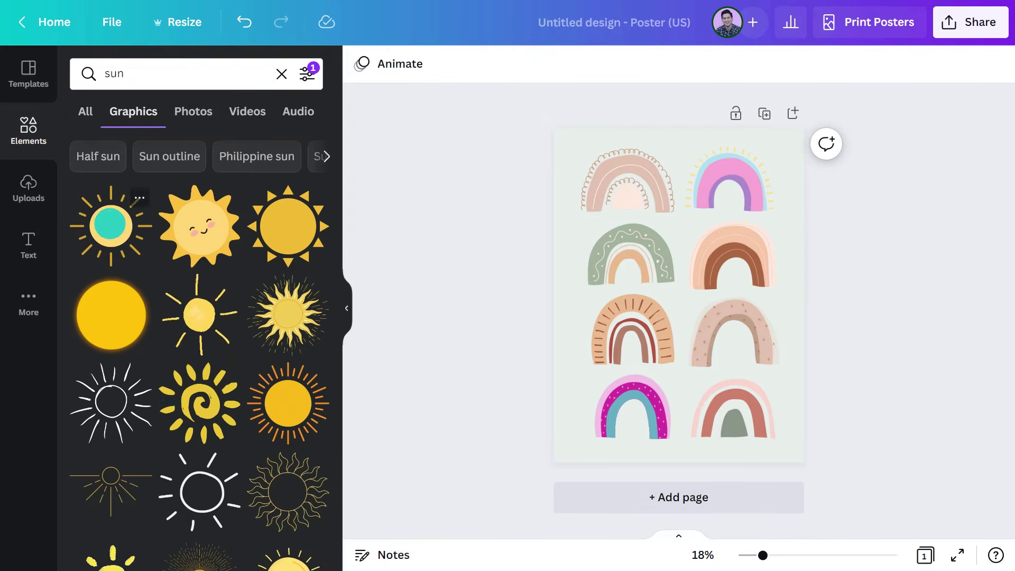
# Step: Add the yellow smiling sun graphic and shrink it into the poster's upper-left corner
pyautogui.scroll(-5, 109, 219)
pyautogui.click(187, 302)
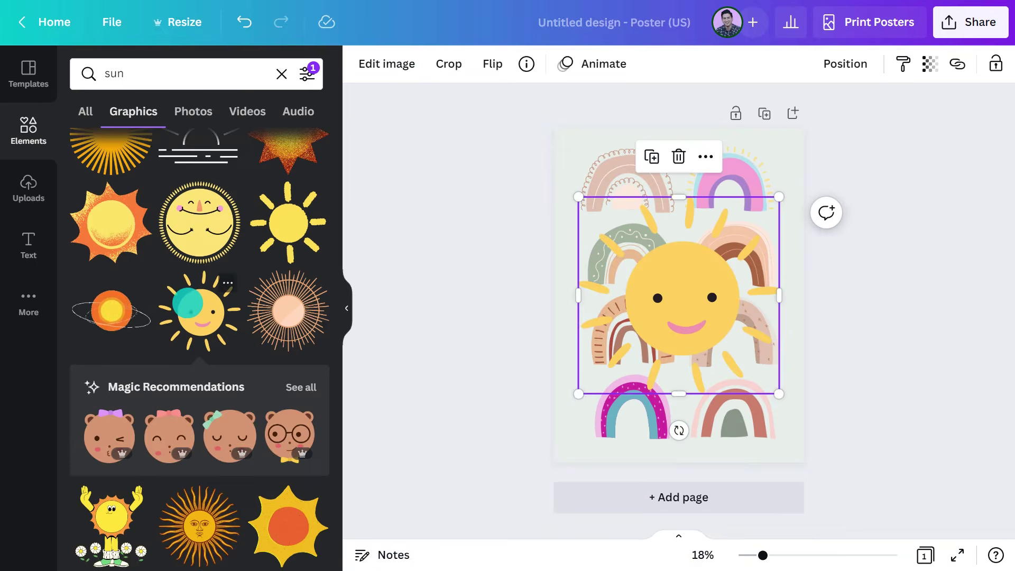
pyautogui.click(343, 304)
pyautogui.moveTo(629, 390); pyautogui.dragTo(458, 196)
pyautogui.click(359, 184)
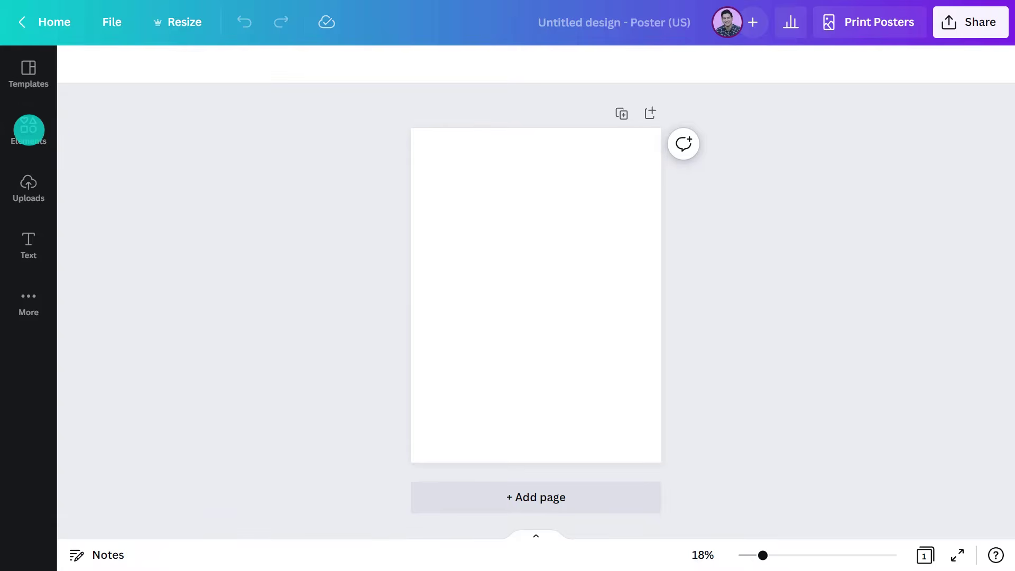
# Step: Search the graphics for "abstract organic shape"
pyautogui.click(29, 129)
pyautogui.click(108, 71)
pyautogui.write('abstract organic shape')
pyautogui.press('Return')
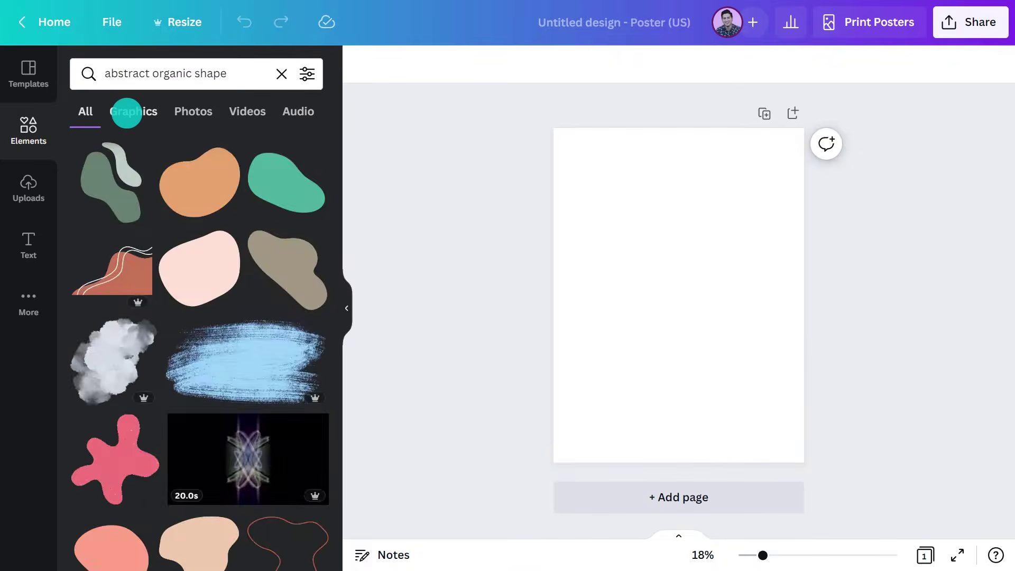
pyautogui.click(126, 112)
pyautogui.scroll(-15, 161, 222)
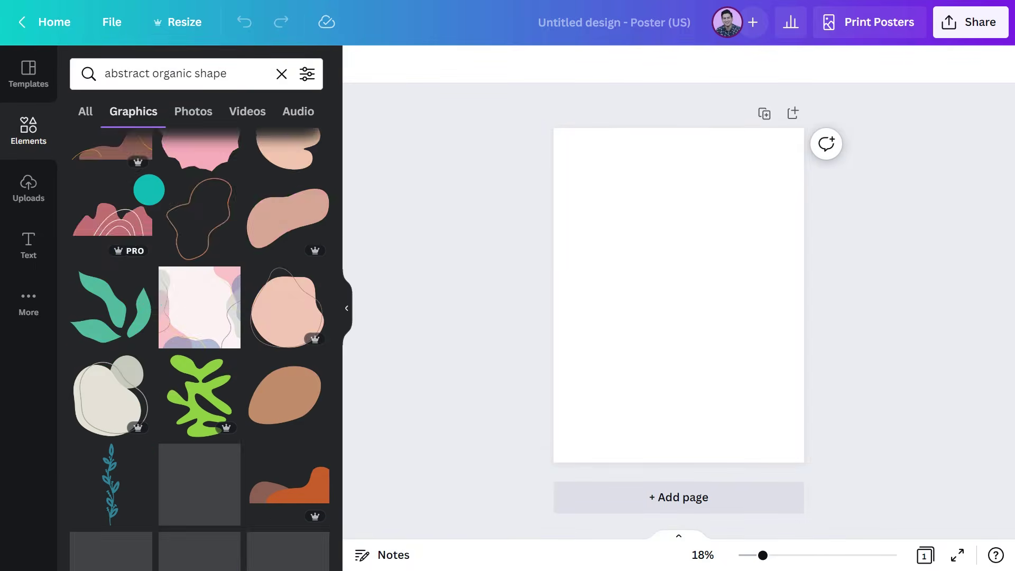
# Step: Add the dusty pink organic shape to the blank poster and duplicate it
pyautogui.click(205, 316)
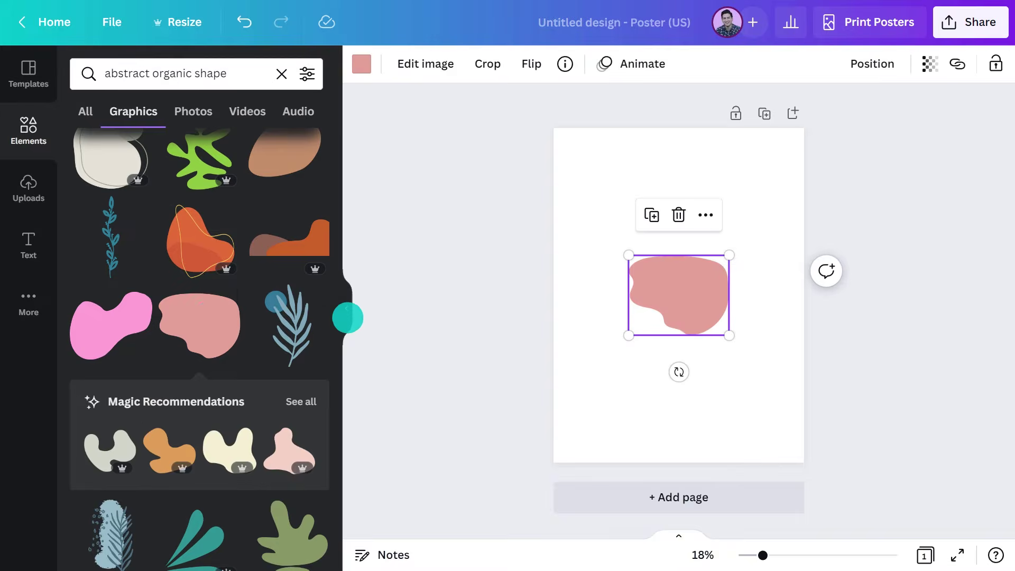
pyautogui.click(347, 318)
pyautogui.hotkey('ctrl', 'd')
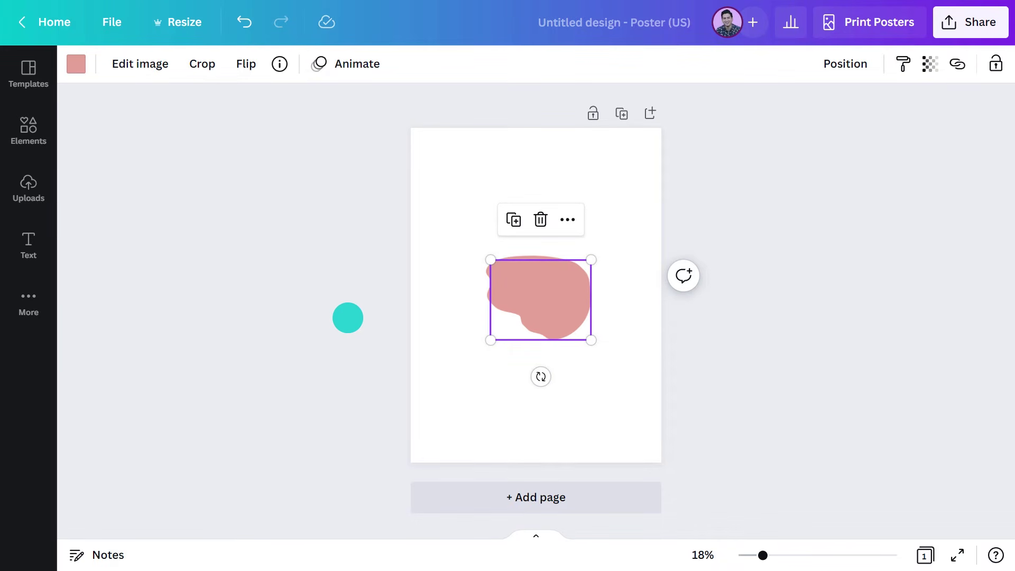
# Step: Enlarge and spread the pink shapes so they overlap across the page, leaving its lower-left corner uncovered
pyautogui.moveTo(518, 312); pyautogui.dragTo(741, 143)
pyautogui.click(544, 333)
pyautogui.moveTo(544, 333); pyautogui.dragTo(750, 446)
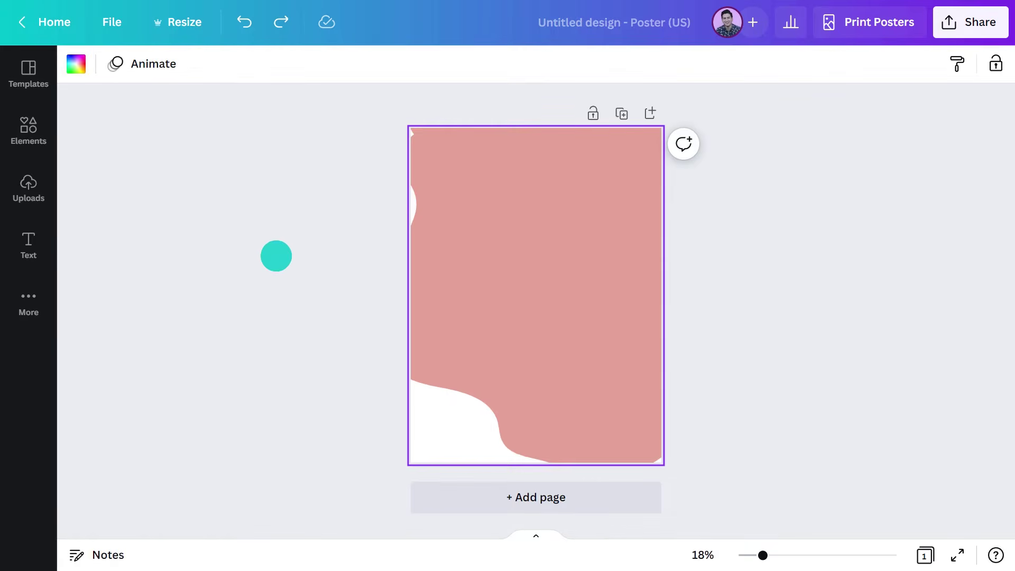
# Step: Set the poster background to a custom lime green, #B8EE30
pyautogui.click(76, 63)
pyautogui.click(86, 134)
pyautogui.click(139, 286)
pyautogui.click(259, 190)
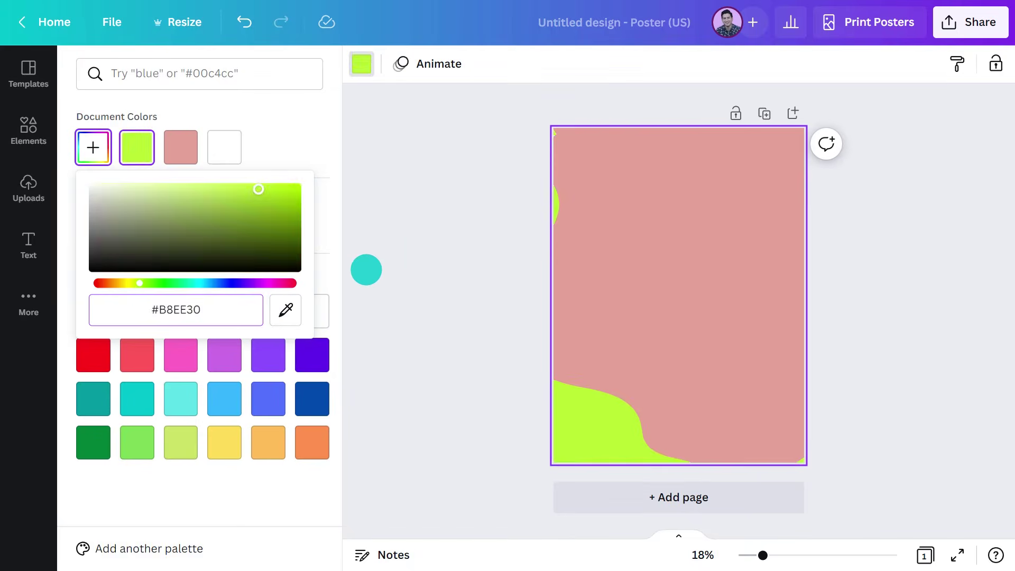
pyautogui.click(367, 270)
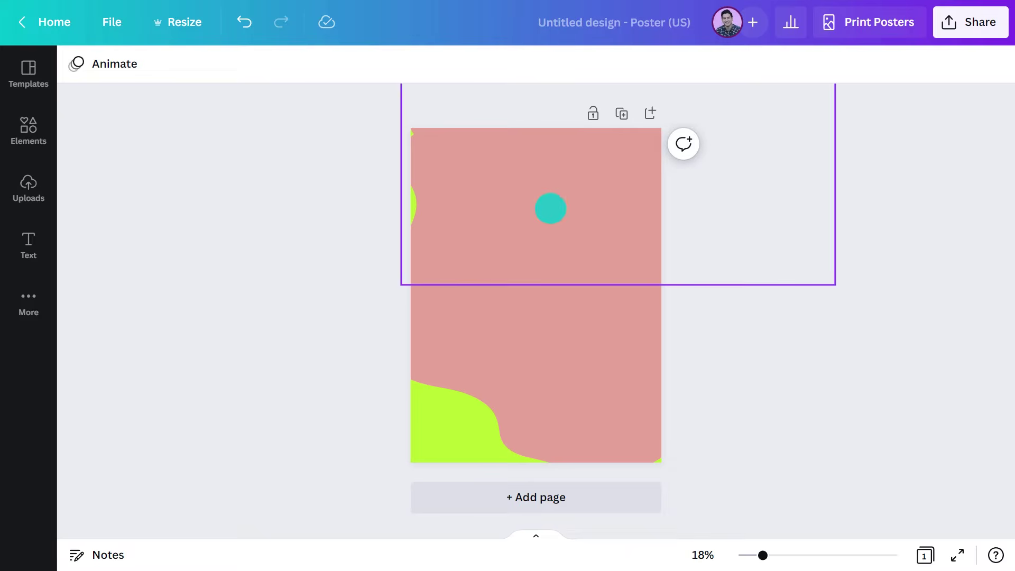
# Step: Apply the Blush duotone effect to the uppermost organic shape and open its colour settings
pyautogui.click(550, 208)
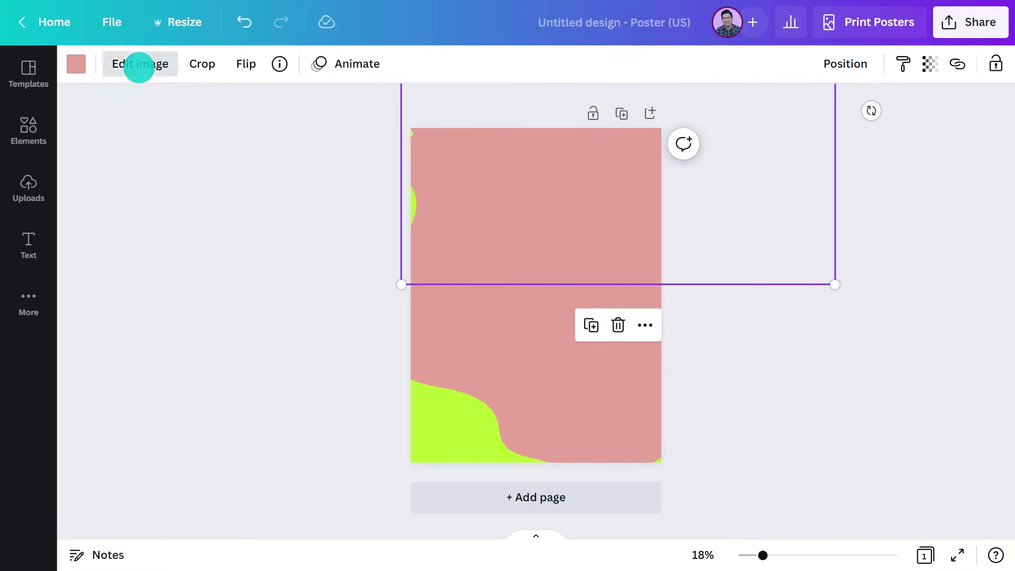
pyautogui.click(138, 68)
pyautogui.click(119, 279)
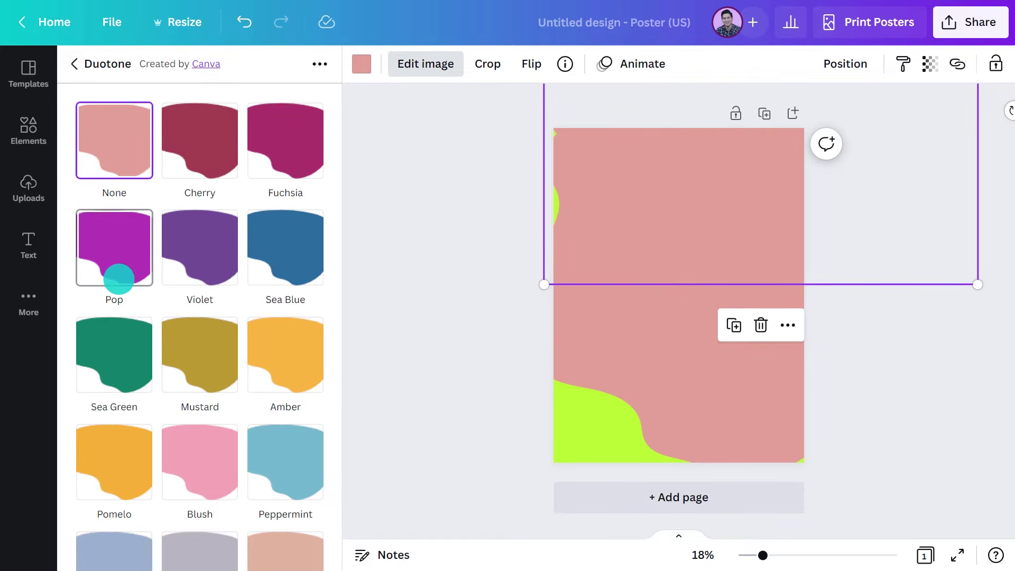
pyautogui.click(192, 452)
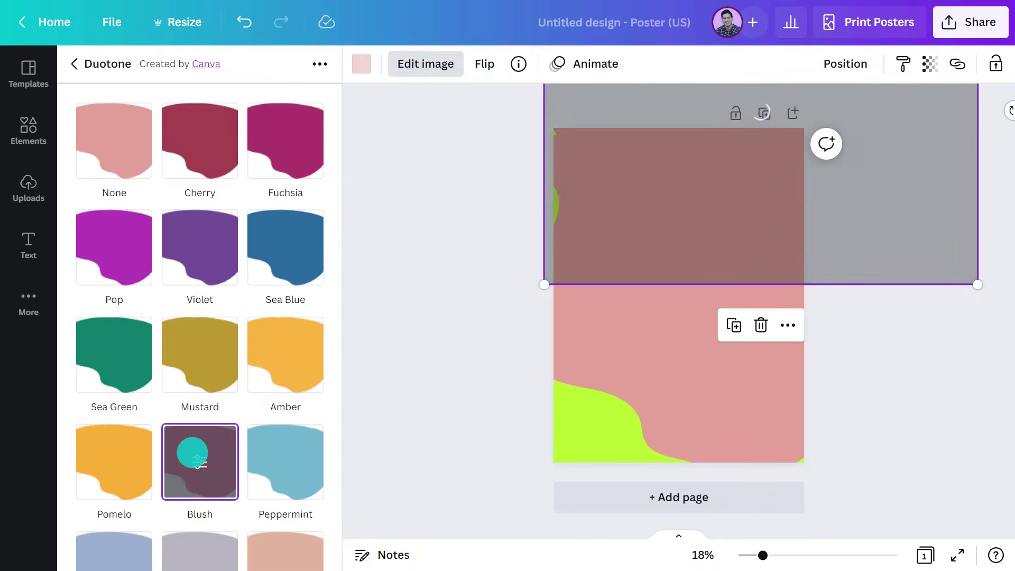
pyautogui.click(192, 452)
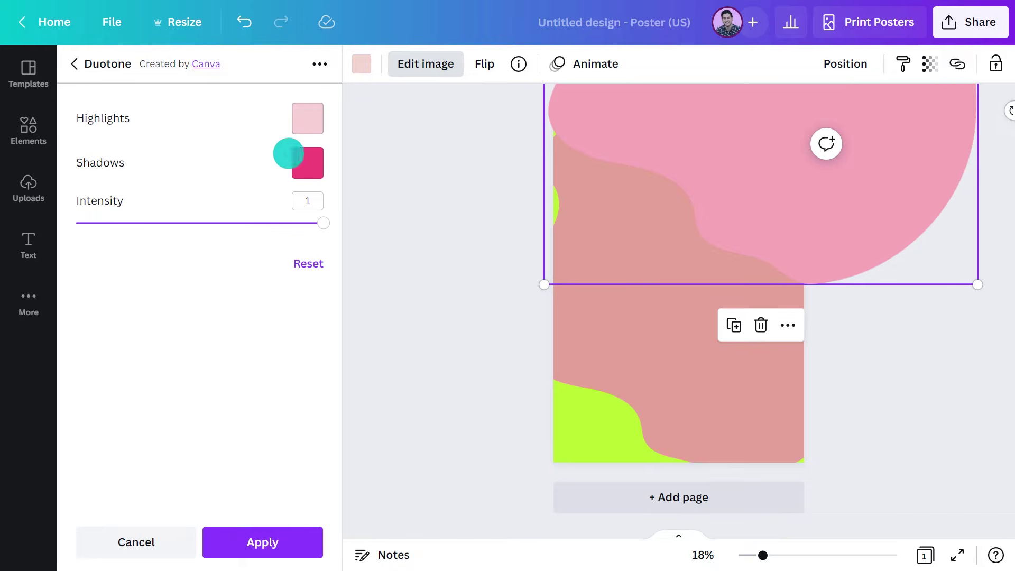
# Step: Set the duotone's highlights and shadows to the same magenta, #F62AA0, and apply the effect
pyautogui.click(296, 124)
pyautogui.click(317, 188)
pyautogui.click(492, 319)
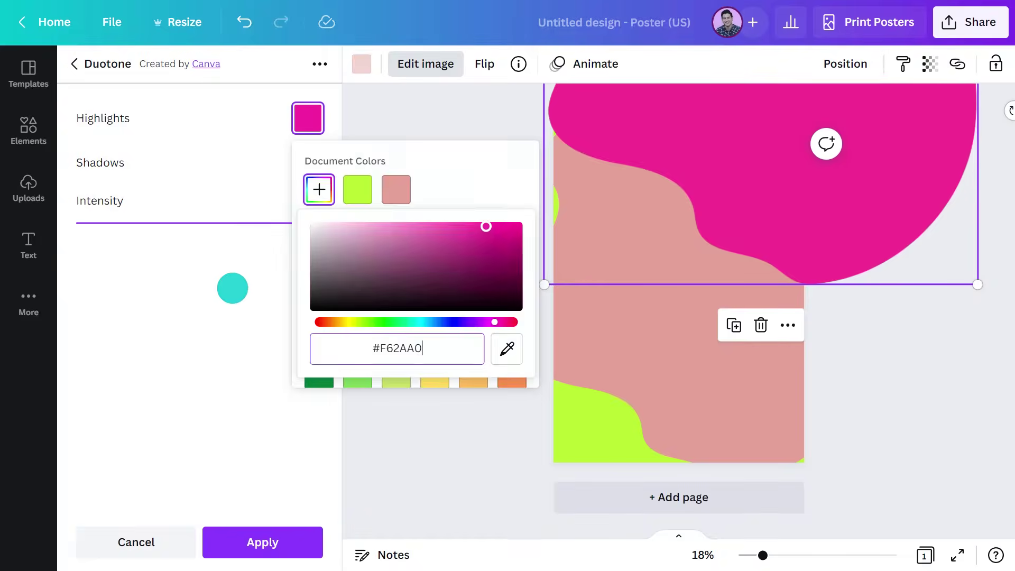
pyautogui.click(308, 162)
pyautogui.click(306, 233)
pyautogui.click(490, 366)
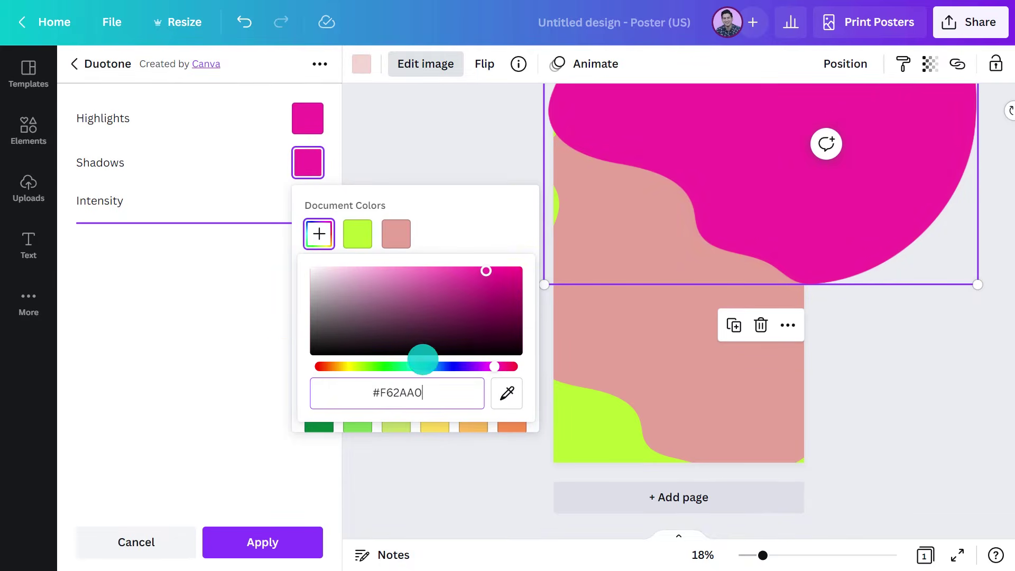
pyautogui.click(238, 339)
pyautogui.click(263, 534)
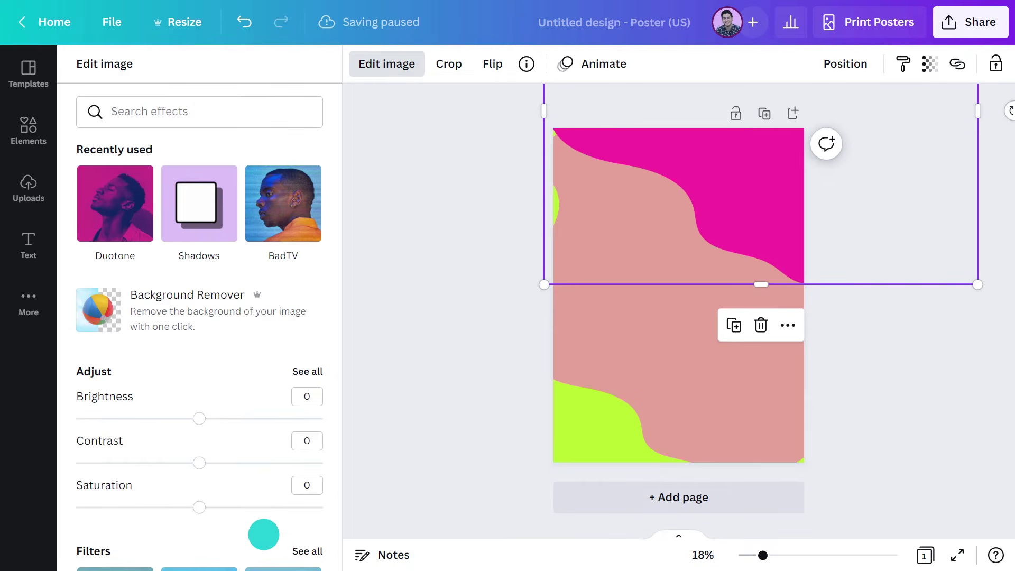
# Step: Add a Drop shadow to the magenta shape and open the shadow's settings
pyautogui.scroll(-10, 263, 534)
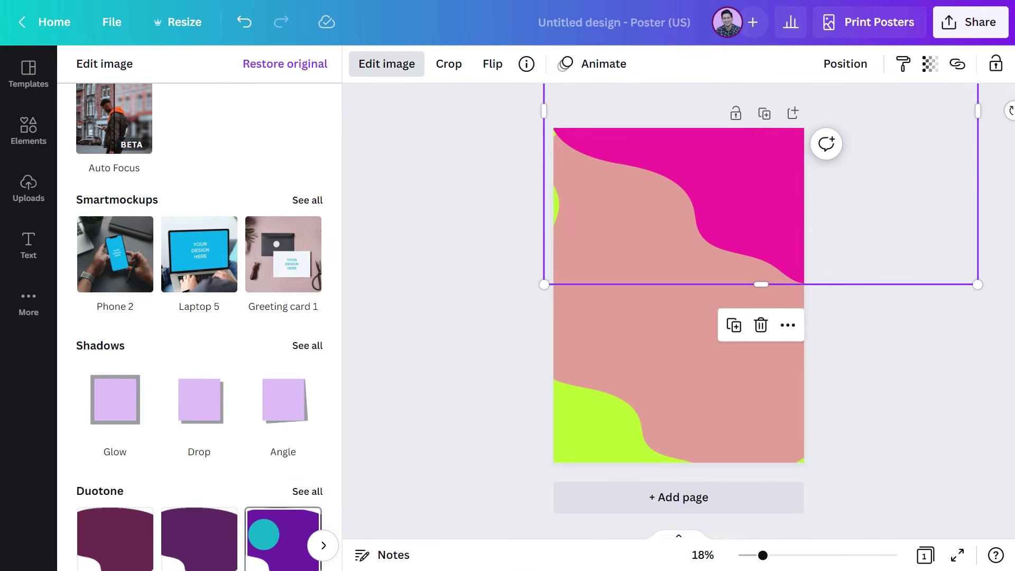
pyautogui.click(198, 406)
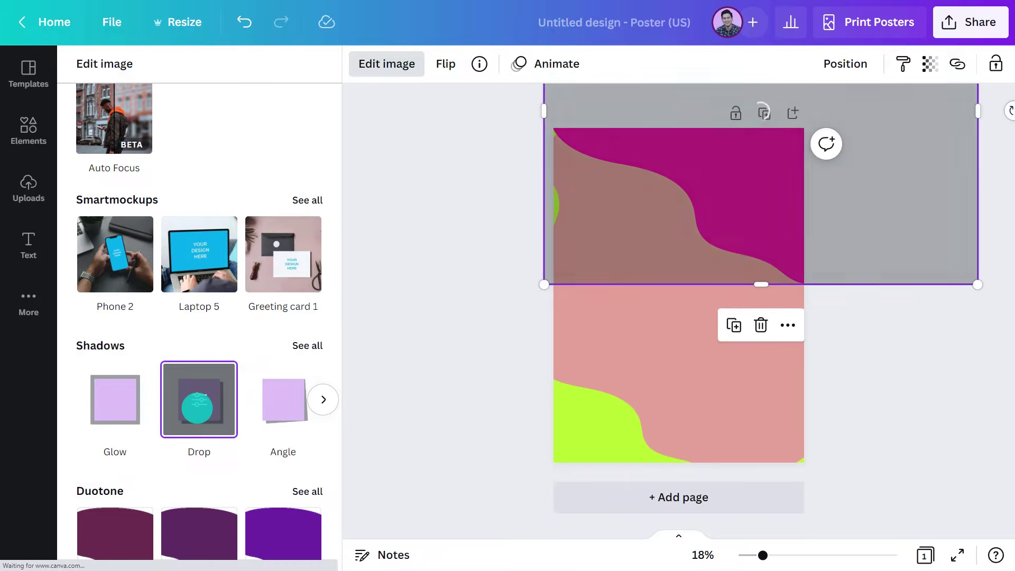
pyautogui.click(199, 407)
# Step: Set the shadow's direction to Bottom-left with offset 1, transparency 35 and blur 10, and apply it
pyautogui.click(156, 114)
pyautogui.scroll(-1, 144, 153)
pyautogui.click(145, 267)
pyautogui.moveTo(129, 176); pyautogui.dragTo(113, 176)
pyautogui.click(197, 279)
pyautogui.moveTo(199, 277); pyautogui.dragTo(162, 279)
pyautogui.moveTo(138, 330); pyautogui.dragTo(201, 330)
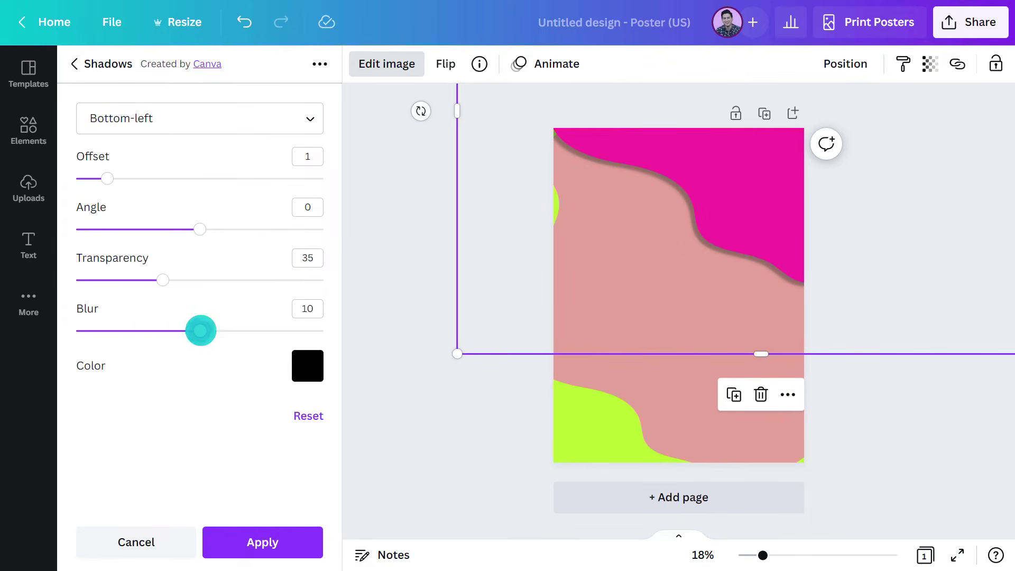
pyautogui.click(254, 530)
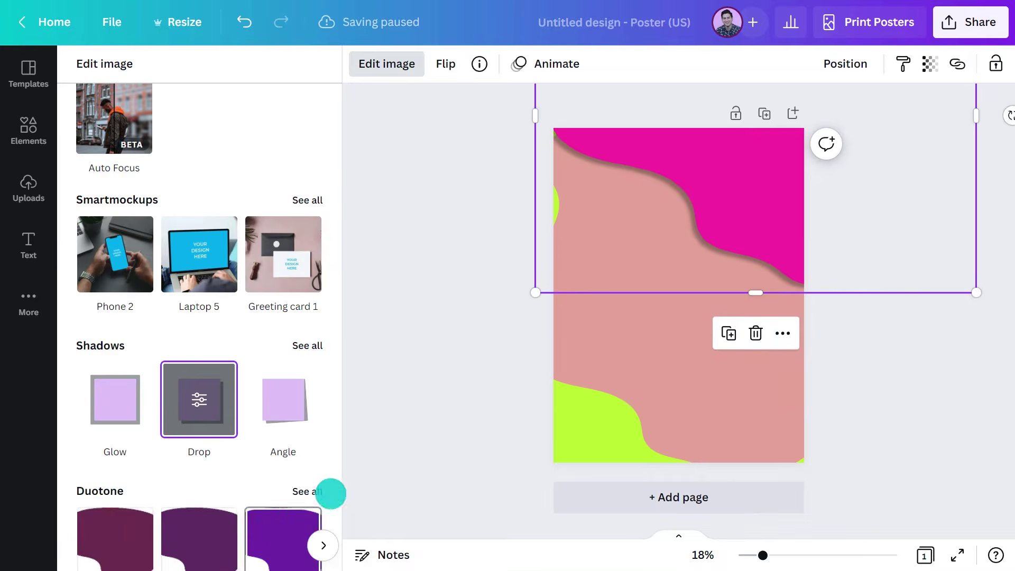
# Step: Apply the Blush duotone effect to the middle organic shape and open its colour settings
pyautogui.click(331, 344)
pyautogui.click(204, 464)
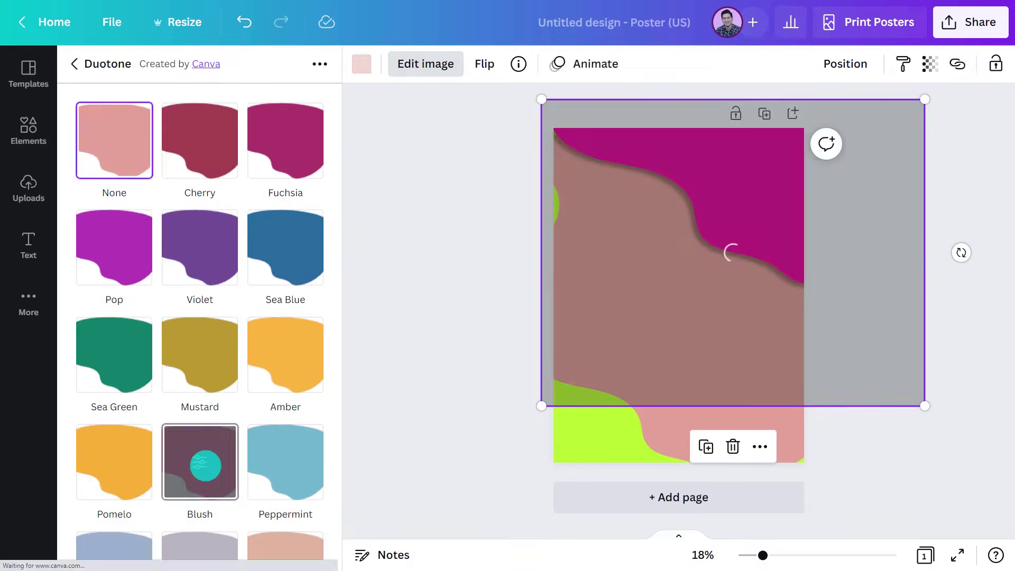
pyautogui.click(207, 456)
pyautogui.press('Delete')
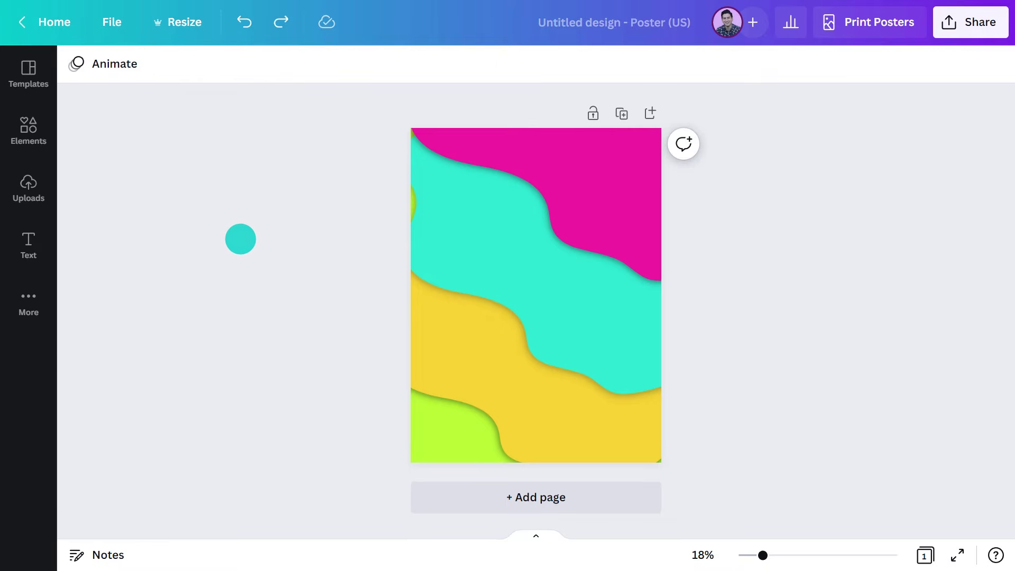
# Step: Add a square shape at the poster's centre and make its fill transparent
pyautogui.click(39, 119)
pyautogui.click(312, 264)
pyautogui.click(86, 339)
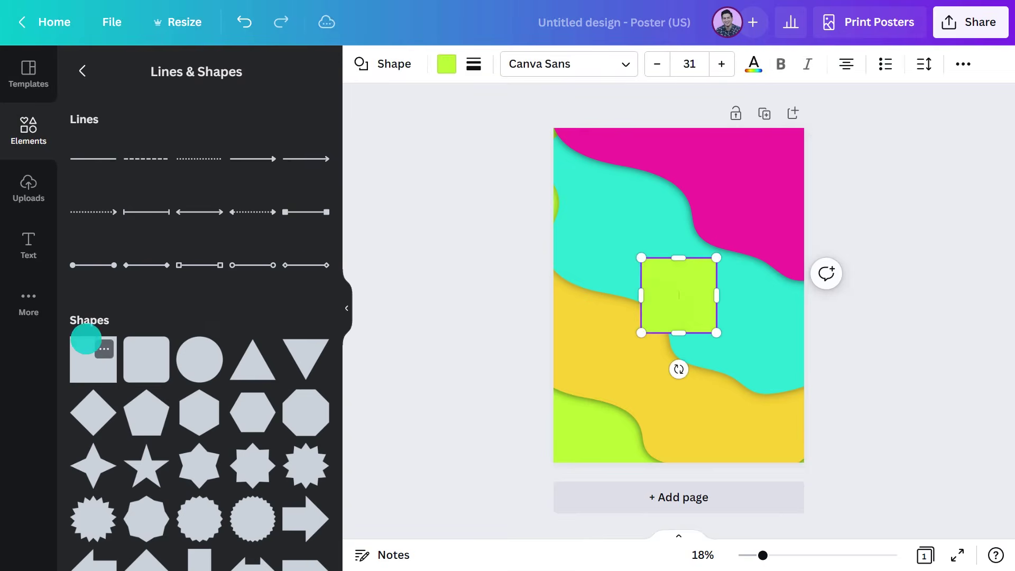
pyautogui.click(346, 308)
pyautogui.click(165, 63)
pyautogui.click(137, 147)
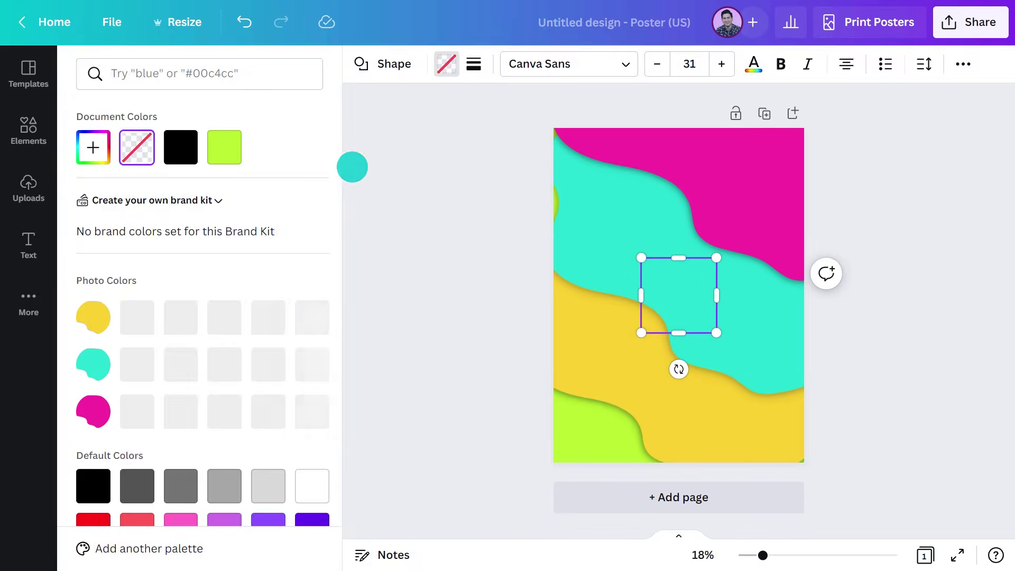
# Step: Give the transparent square a solid white border with a weight of 100
pyautogui.click(352, 167)
pyautogui.click(188, 64)
pyautogui.click(247, 113)
pyautogui.moveTo(234, 167); pyautogui.dragTo(392, 167)
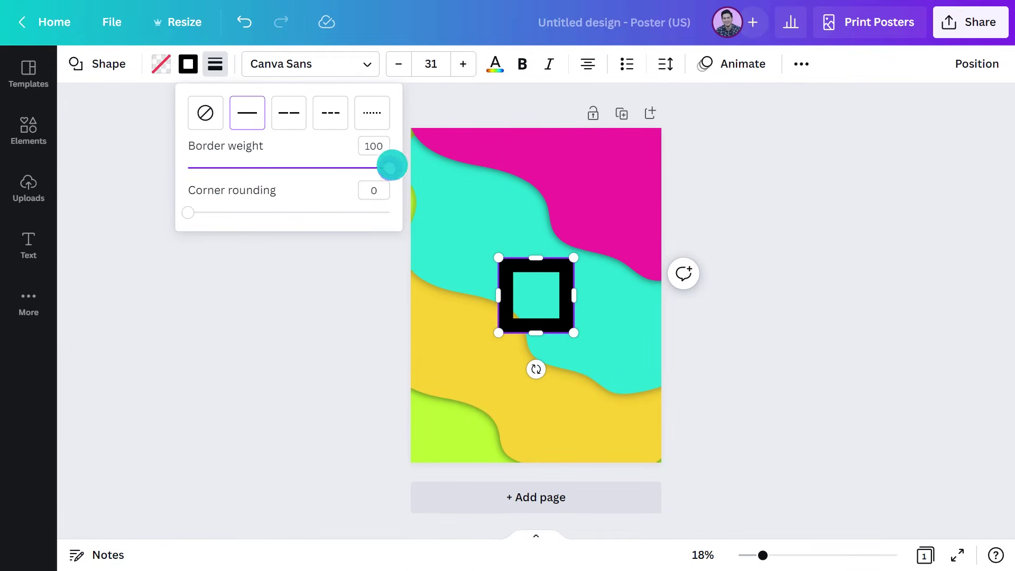
pyautogui.click(190, 63)
pyautogui.click(314, 478)
pyautogui.click(346, 442)
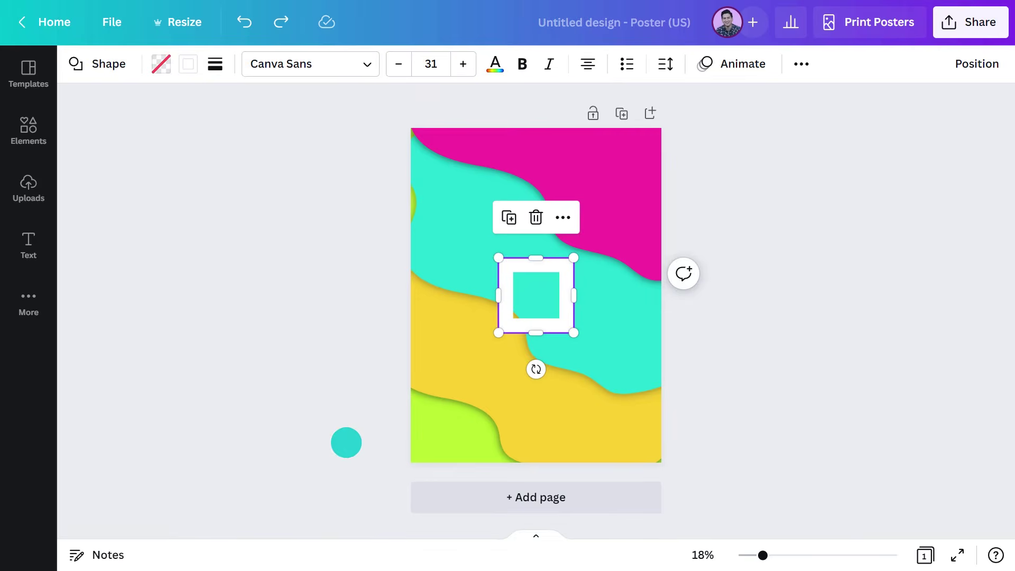
# Step: Stretch the white frame to the poster's edges and cover the area along the bottom with a white strip
pyautogui.moveTo(499, 258); pyautogui.dragTo(410, 129)
pyautogui.moveTo(574, 332); pyautogui.dragTo(661, 463)
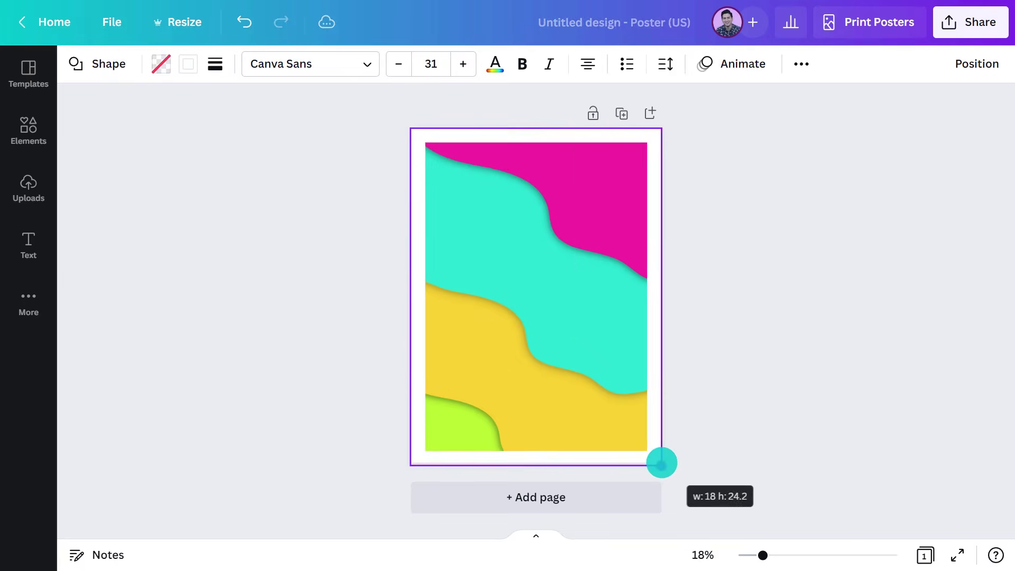
pyautogui.click(29, 131)
pyautogui.click(359, 363)
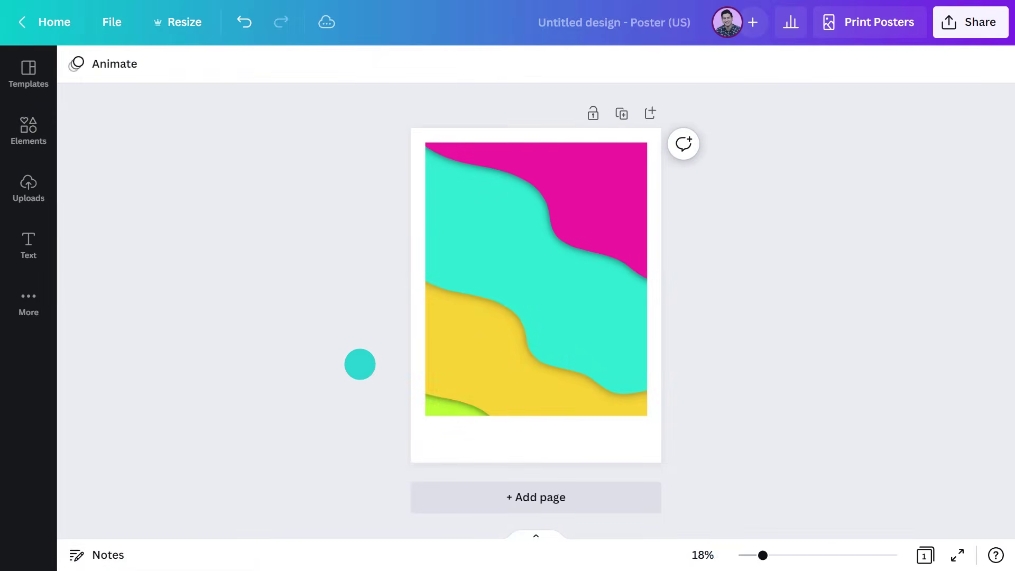
# Step: Add a text box reading SUPERCOLOUR and set its font to Bugaki
pyautogui.press('t')
pyautogui.doubleClick(493, 293)
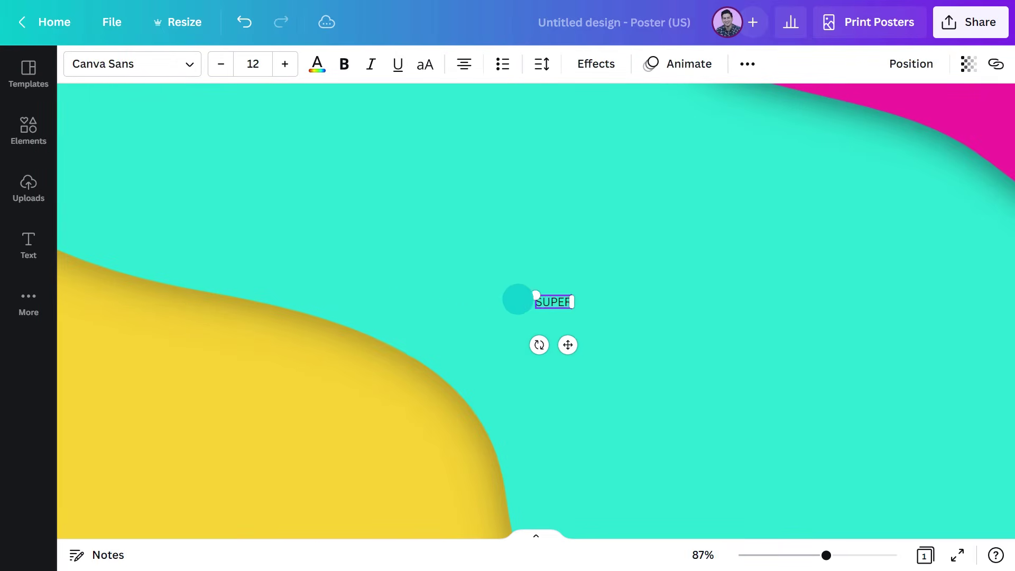
pyautogui.click(156, 59)
pyautogui.write('bugaki')
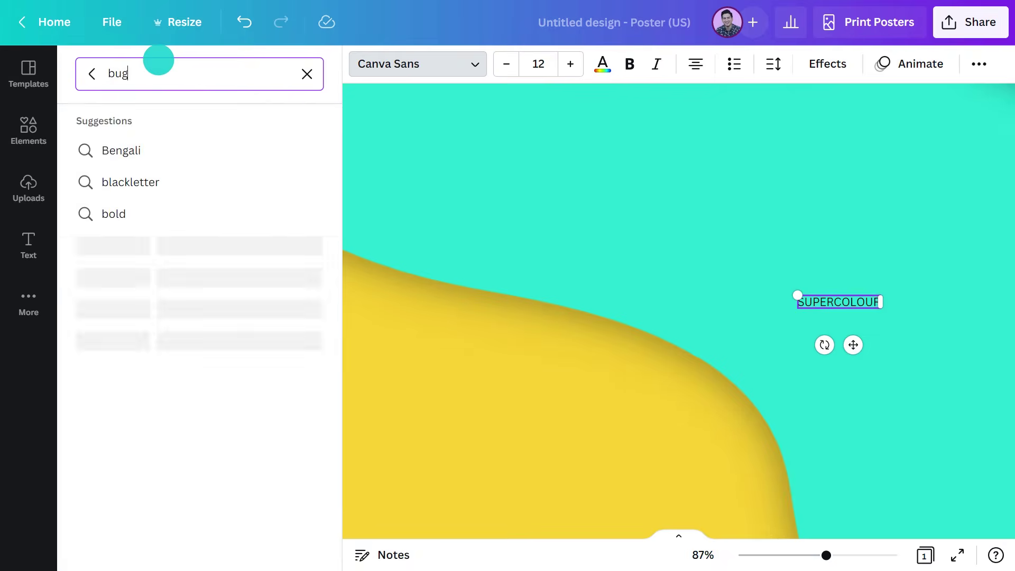
pyautogui.click(148, 145)
# Step: Set the SUPERCOLOUR title's font size to 119 and its colour to dark grey #222222
pyautogui.click(528, 66)
pyautogui.write('119')
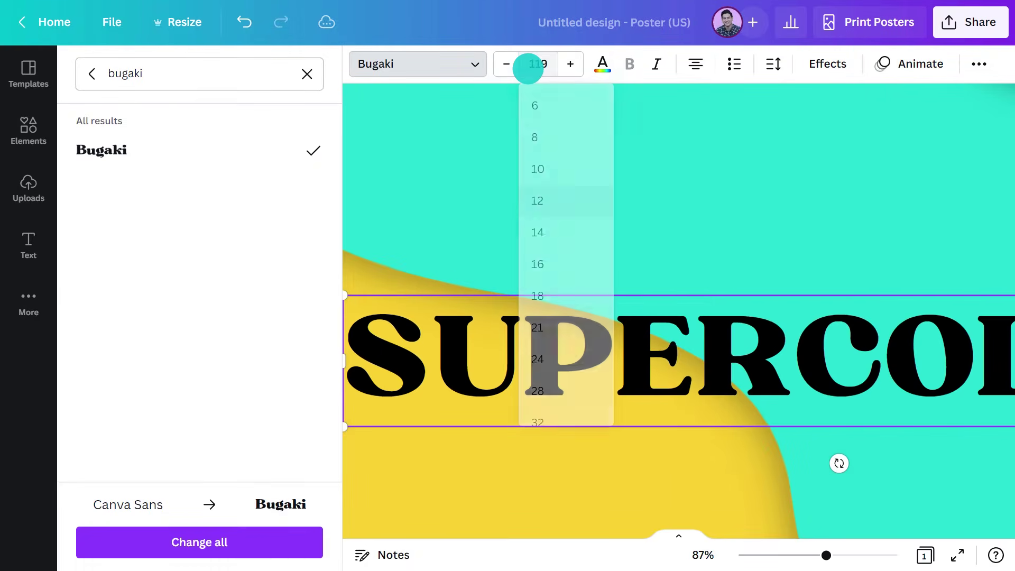
pyautogui.press('Return')
pyautogui.click(694, 547)
pyautogui.click(692, 486)
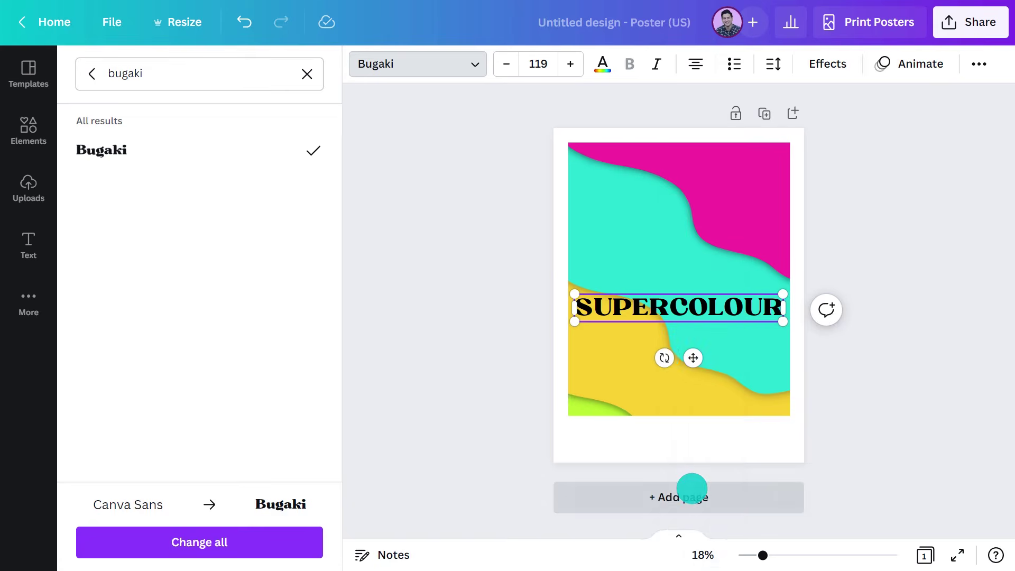
pyautogui.click(602, 67)
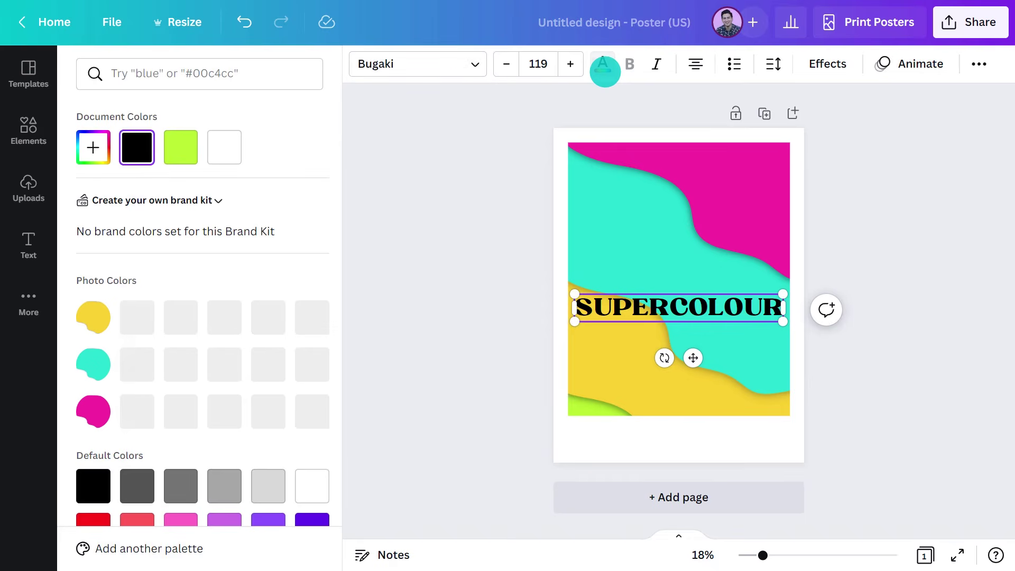
pyautogui.click(98, 137)
pyautogui.click(109, 251)
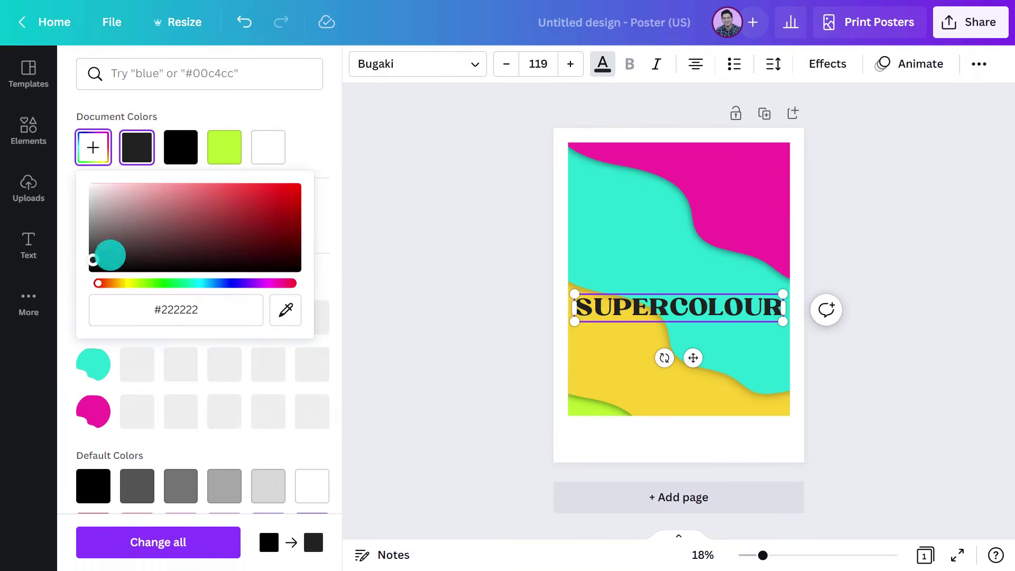
pyautogui.click(408, 168)
# Step: Tighten the title's letter spacing and move the title onto the white strip at the poster's bottom
pyautogui.click(542, 65)
pyautogui.moveTo(592, 134); pyautogui.dragTo(571, 136)
pyautogui.click(729, 283)
pyautogui.moveTo(537, 309); pyautogui.dragTo(530, 480)
pyautogui.click(342, 396)
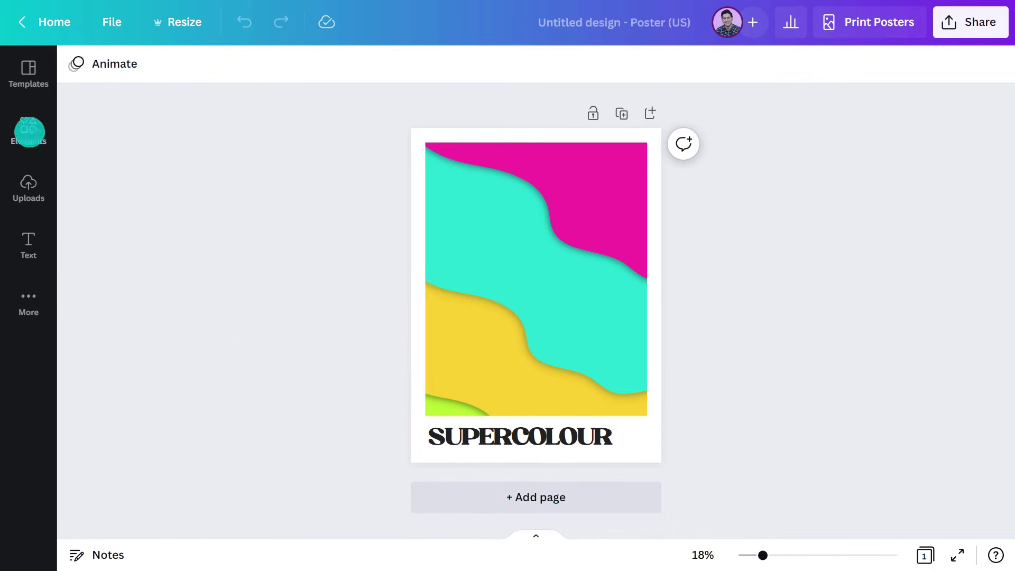
# Step: Add a square, shrink it to a thin magenta bar right of the SUPERCOLOUR title, and duplicate it
pyautogui.click(28, 128)
pyautogui.click(88, 305)
pyautogui.click(346, 309)
pyautogui.moveTo(498, 257); pyautogui.dragTo(549, 327)
pyautogui.moveTo(575, 369); pyautogui.dragTo(645, 487)
pyautogui.click(604, 408)
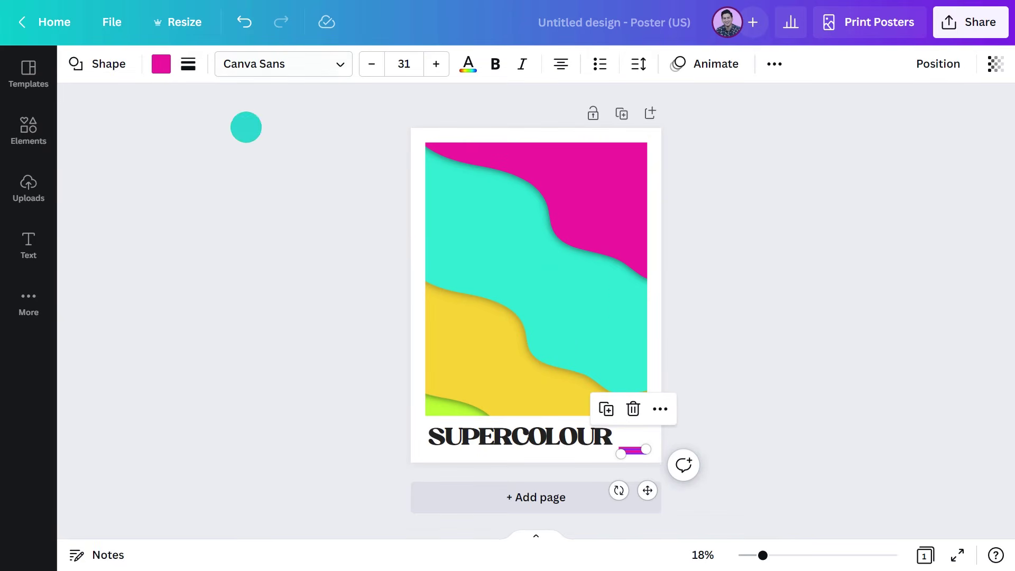
# Step: Fill the duplicated bar beside the title with the document's lime green
pyautogui.click(161, 64)
pyautogui.click(259, 143)
pyautogui.press('Escape')
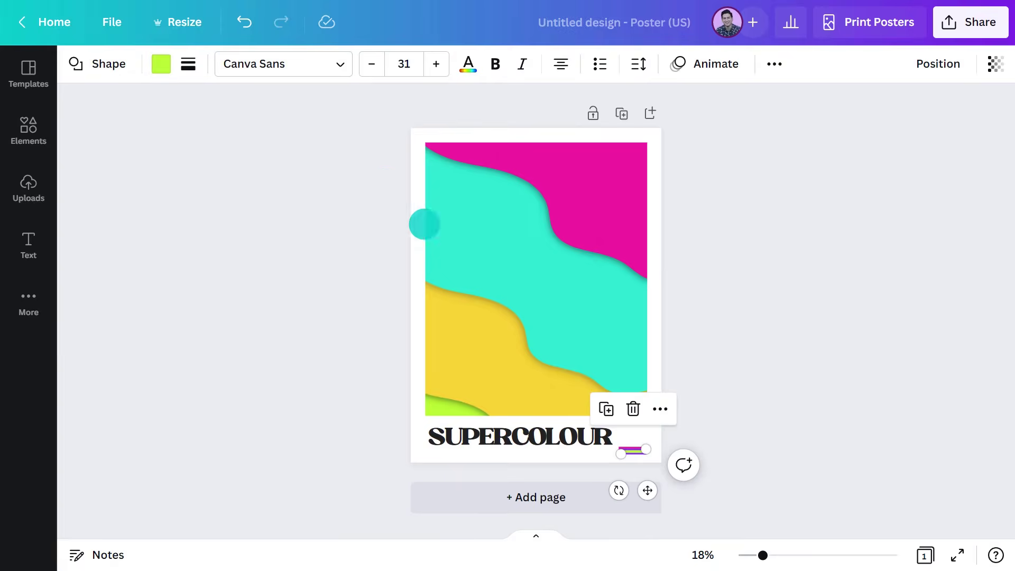
pyautogui.click(161, 63)
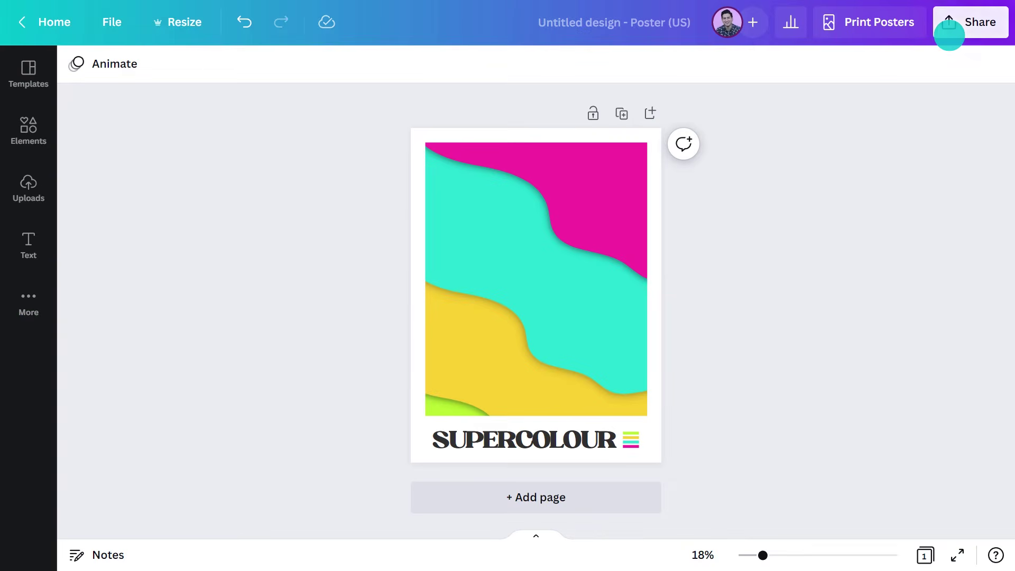
# Step: Open the print options for the finished poster and choose Canvases (Portrait) as the product
pyautogui.click(949, 35)
pyautogui.scroll(-2, 935, 129)
pyautogui.click(898, 428)
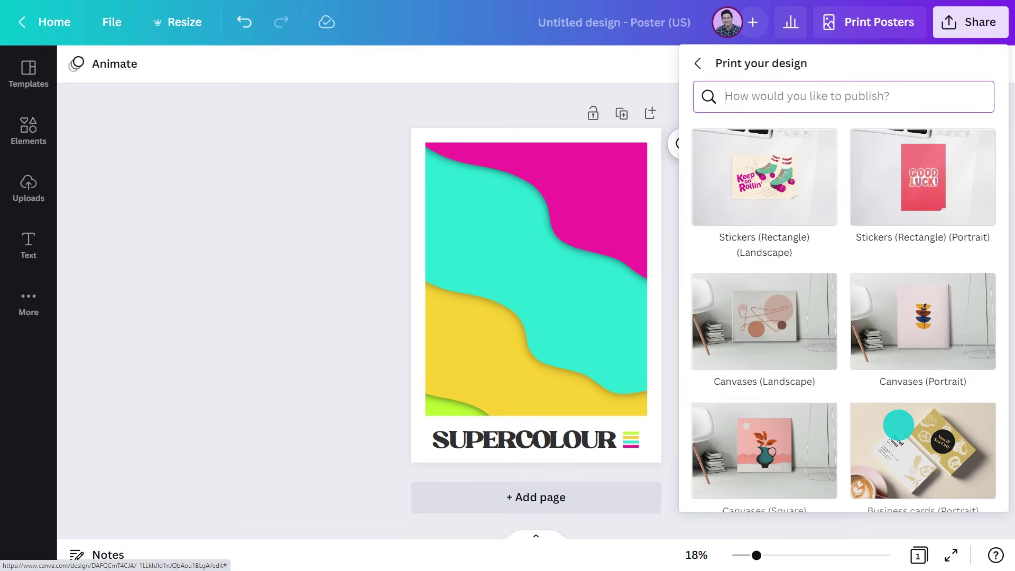
pyautogui.click(896, 332)
pyautogui.click(890, 388)
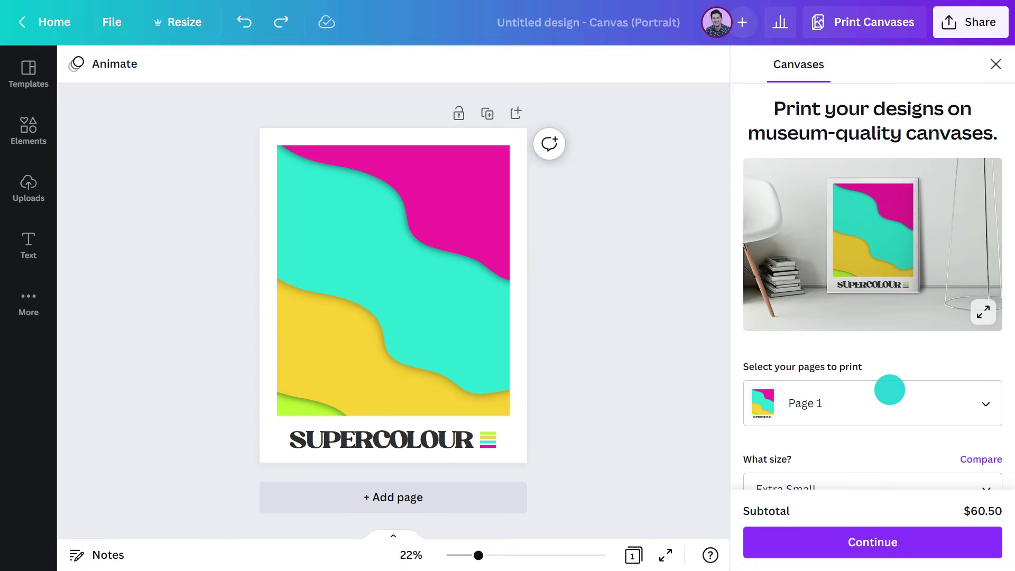
# Step: Choose the Medium 16 x 20 in canvas with a white frame and view the enlarged room preview
pyautogui.scroll(-4, 889, 390)
pyautogui.click(842, 278)
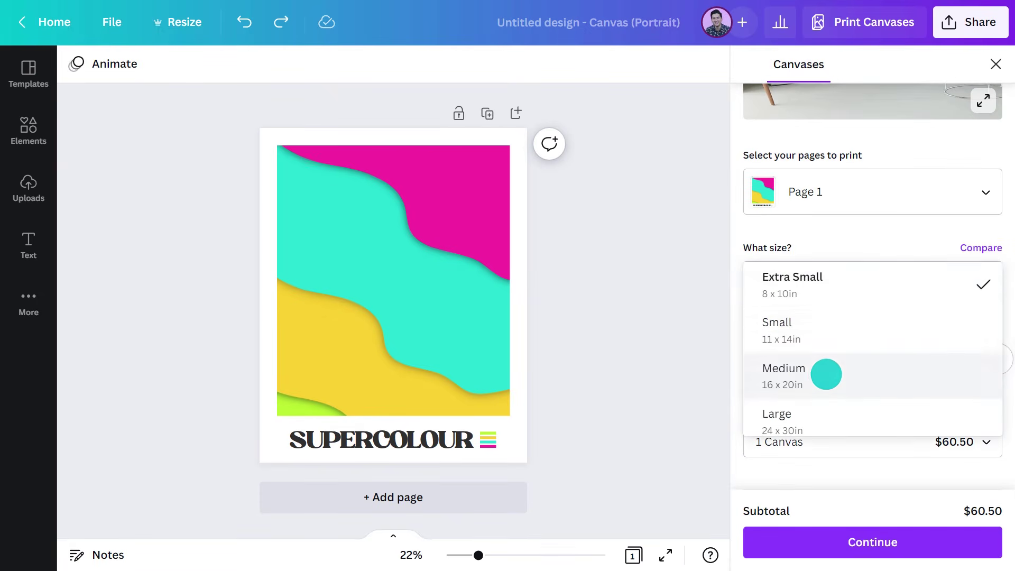
pyautogui.click(827, 373)
pyautogui.click(860, 349)
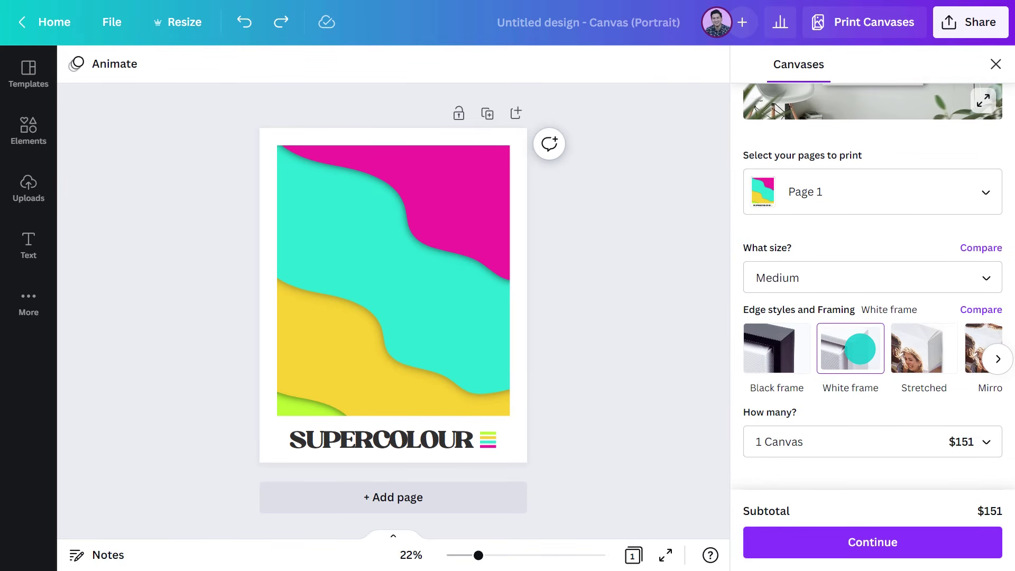
pyautogui.scroll(5, 860, 349)
pyautogui.click(981, 311)
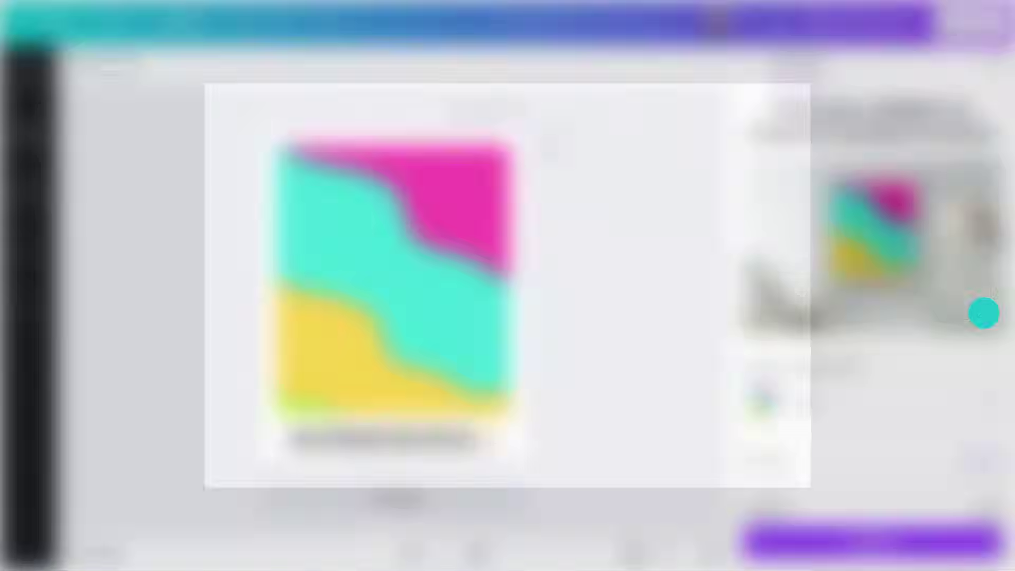
pyautogui.click(981, 311)
# Step: Continue to the print check, automatically fix all issues and proceed to checkout
pyautogui.click(954, 534)
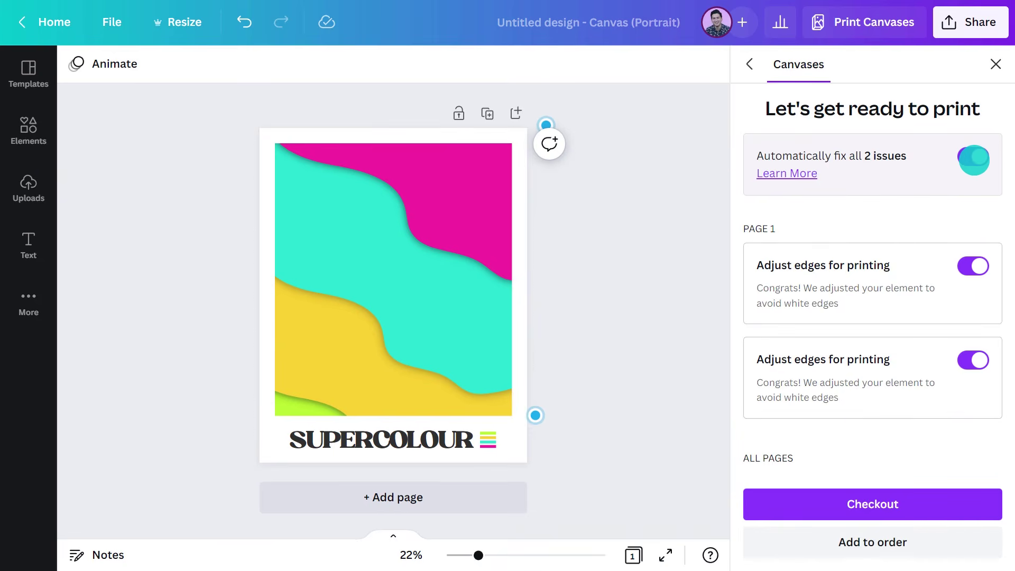
pyautogui.click(958, 496)
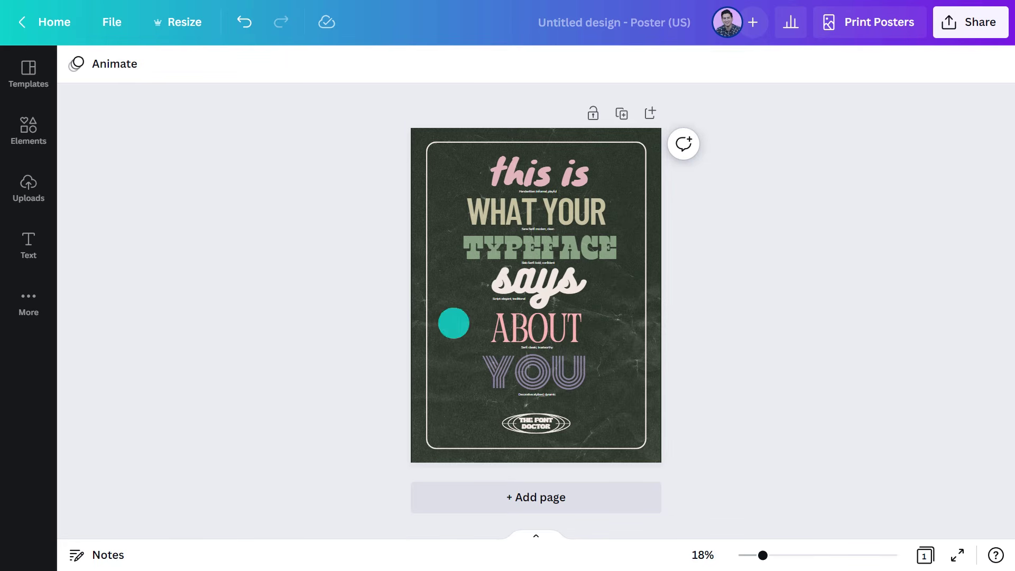
# Step: Delete the texture overlay from the typeface poster, then undo the deletion
pyautogui.click(512, 306)
pyautogui.press('Delete')
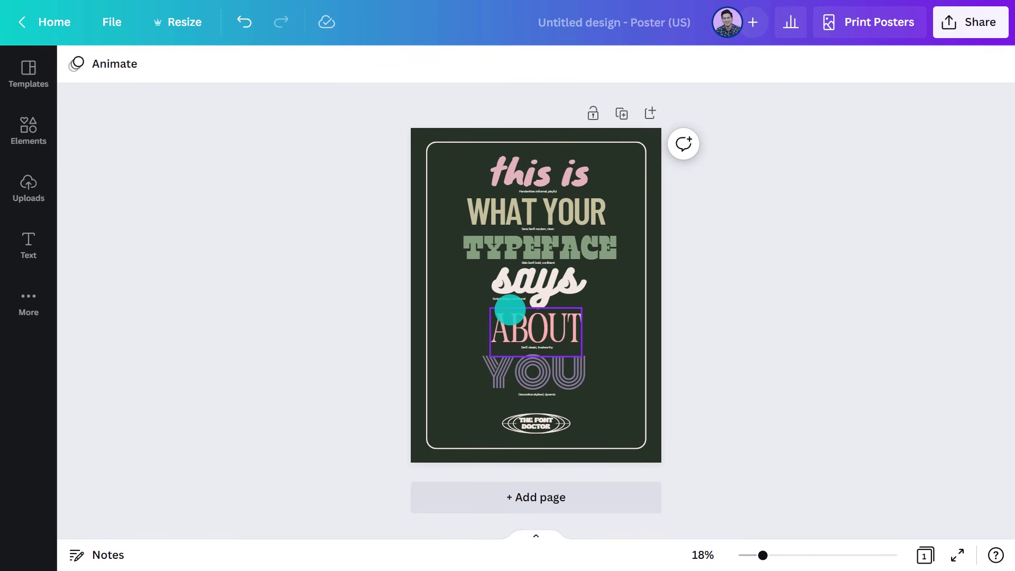
pyautogui.click(244, 22)
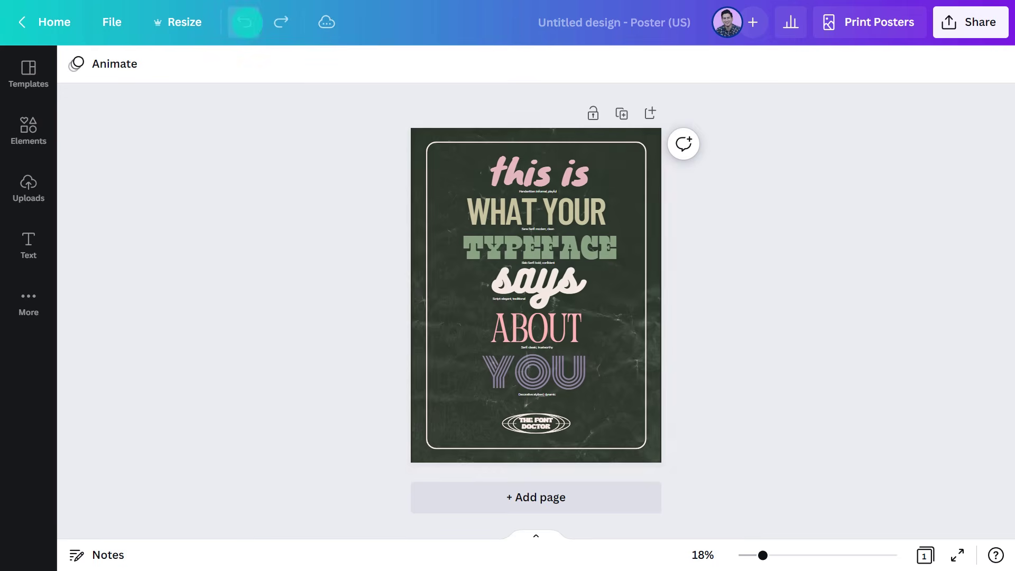
# Step: Examine the typeface poster's fonts, captions and The Font Doctor badge up close
pyautogui.moveTo(762, 555); pyautogui.dragTo(809, 556)
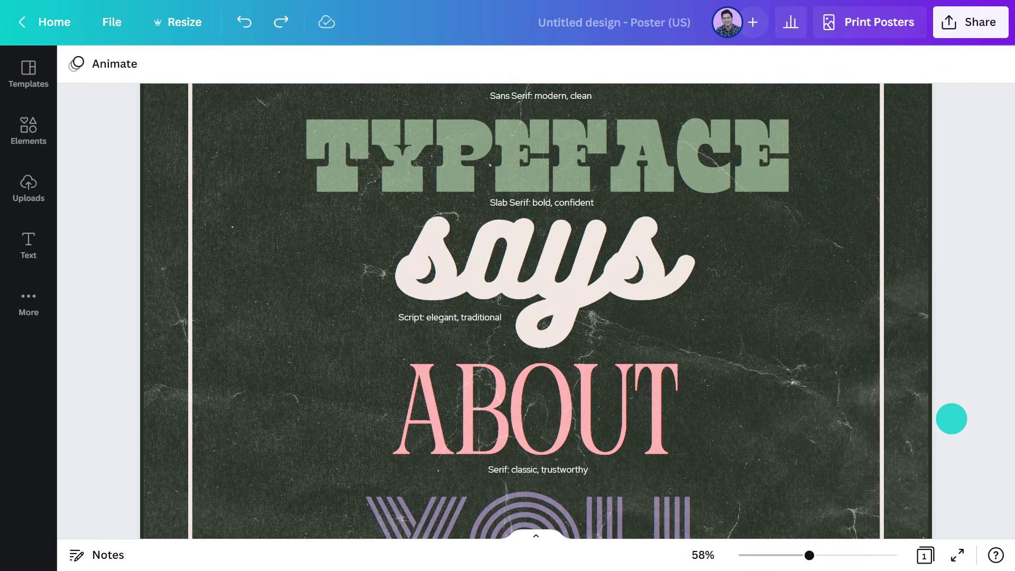
pyautogui.scroll(-5, 951, 419)
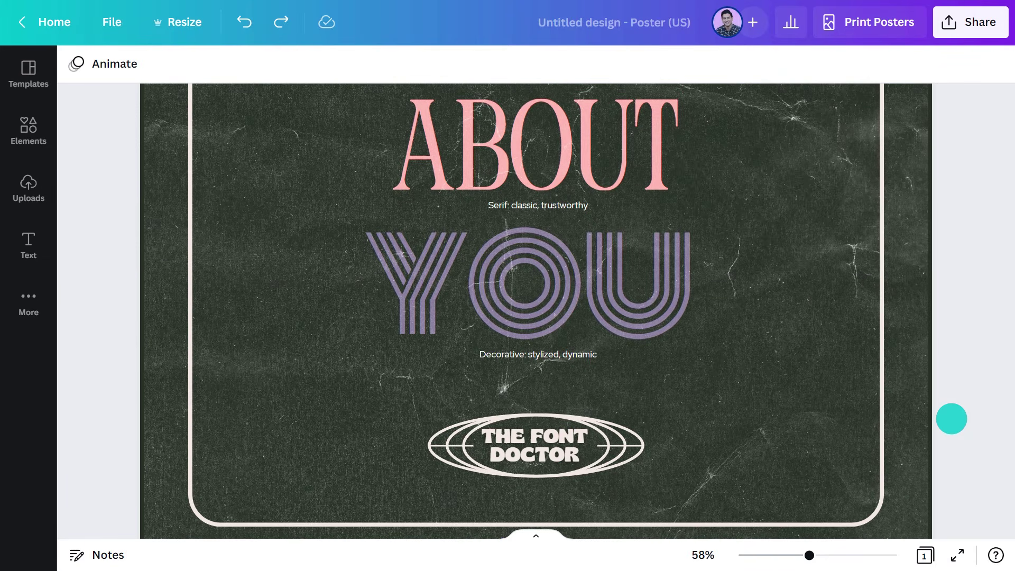